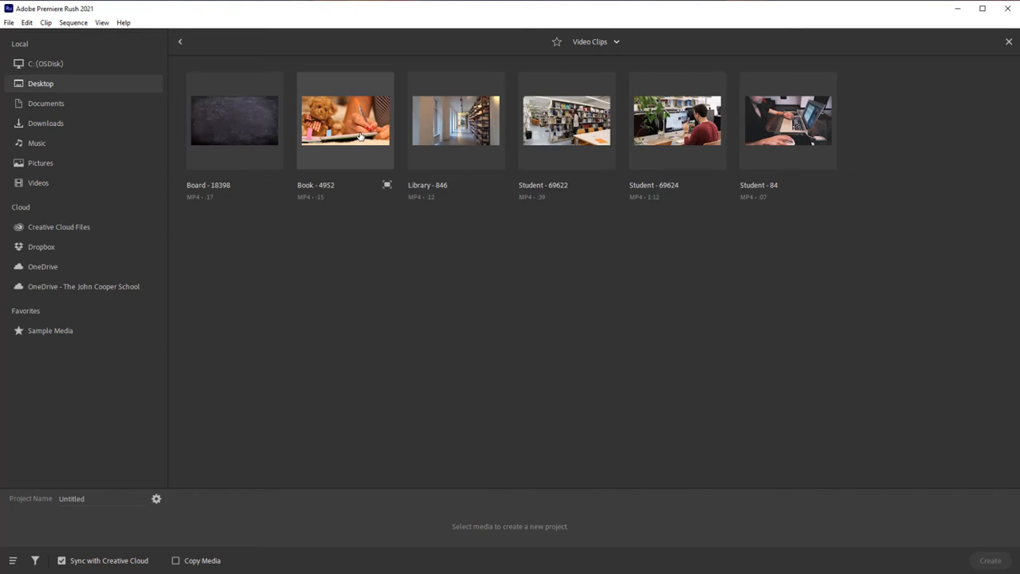
Create a project from the clips Library - 846, Student - 69624, Student - 69622, Student - 84, Book - 4952 and Board - 18398, in that order.
{"action": "left_click", "coordinate": [445, 137]}
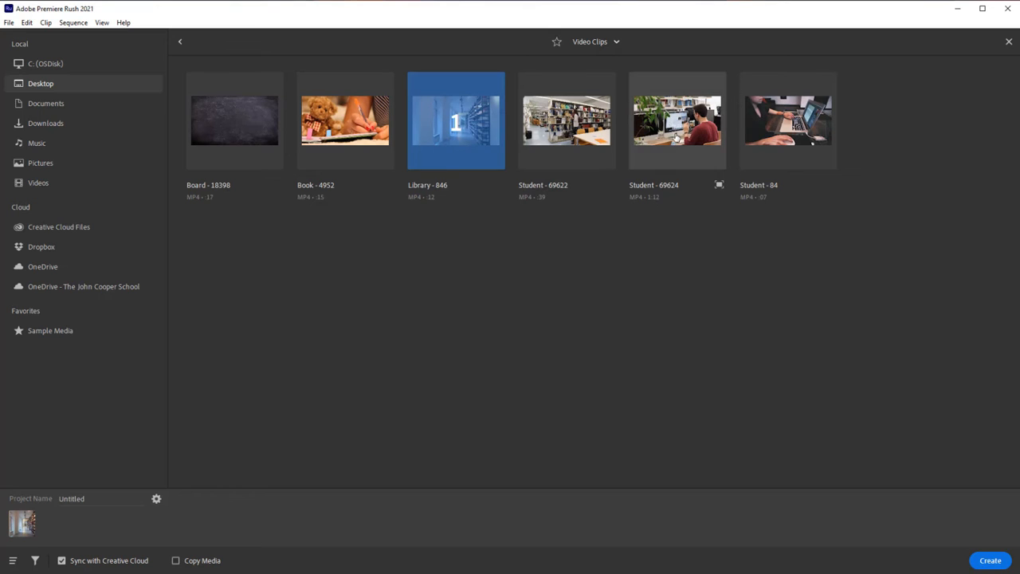
{"action": "left_click", "coordinate": [676, 139]}
{"action": "left_click", "coordinate": [567, 127]}
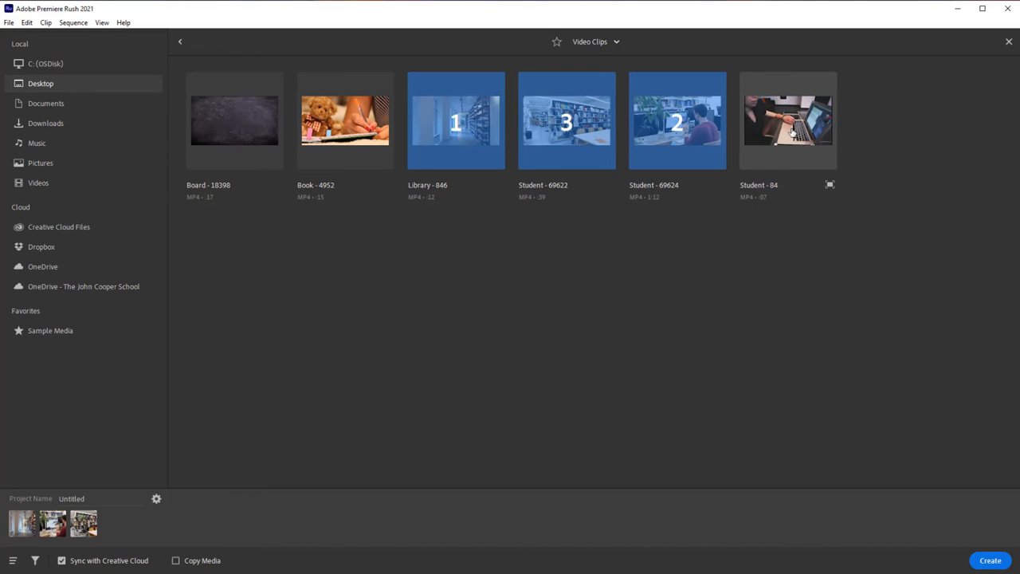
{"action": "left_click", "coordinate": [788, 124]}
{"action": "left_click", "coordinate": [368, 119]}
{"action": "left_click", "coordinate": [235, 107]}
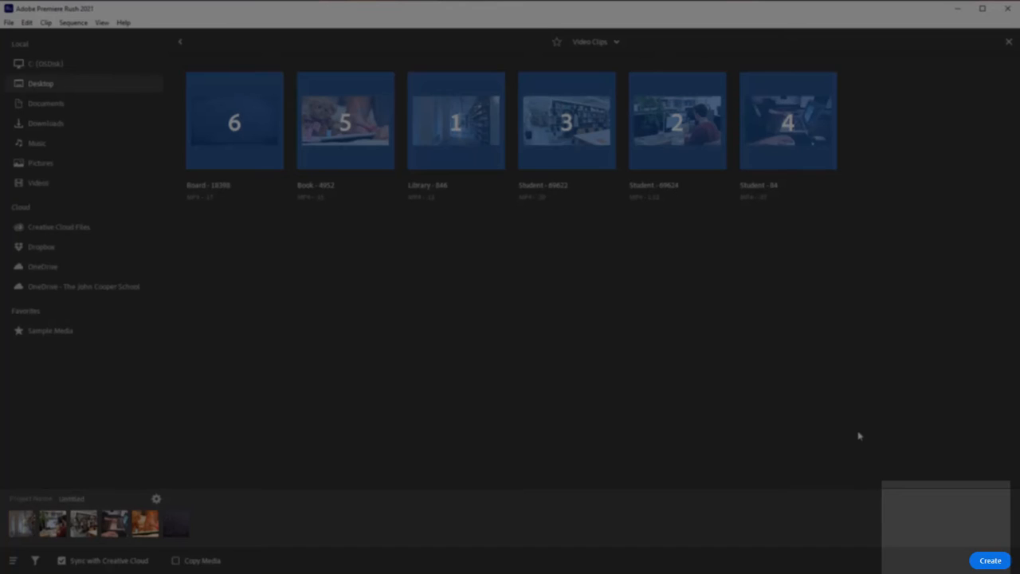
{"action": "left_click", "coordinate": [986, 561]}
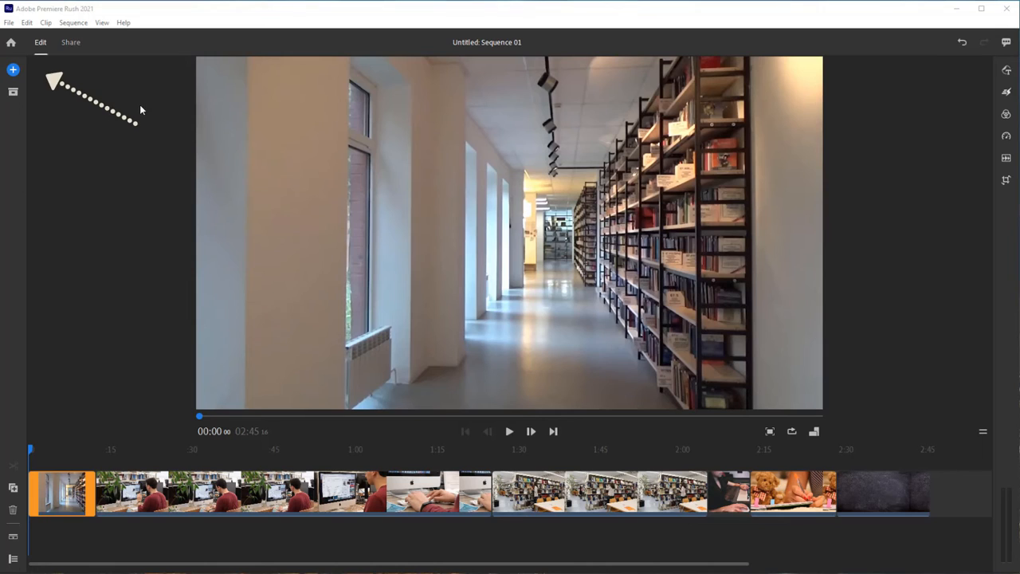
View the types of content that can be added and the project assets, and close the assets list again.
{"action": "left_click", "coordinate": [13, 71]}
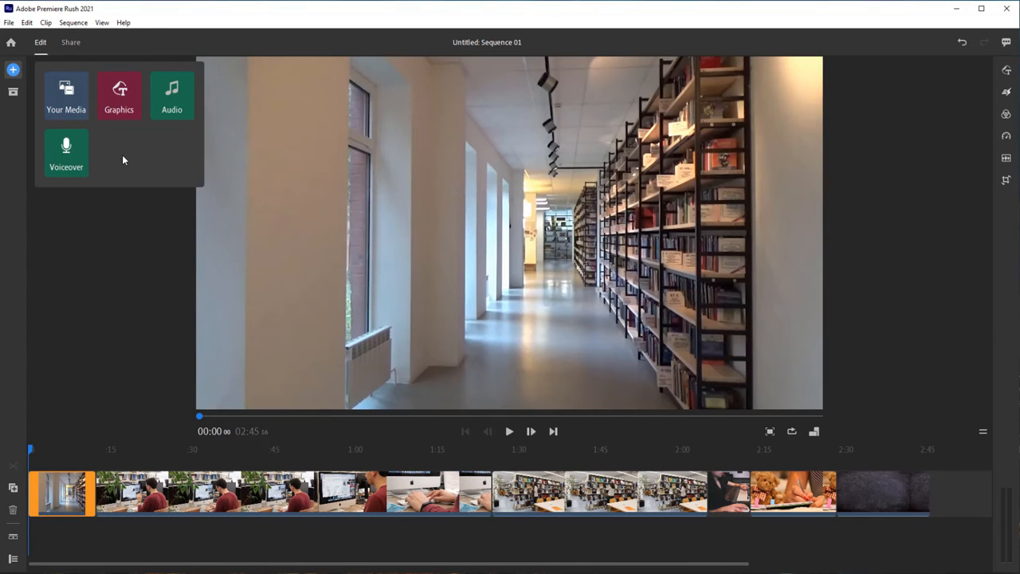
{"action": "left_click", "coordinate": [12, 93]}
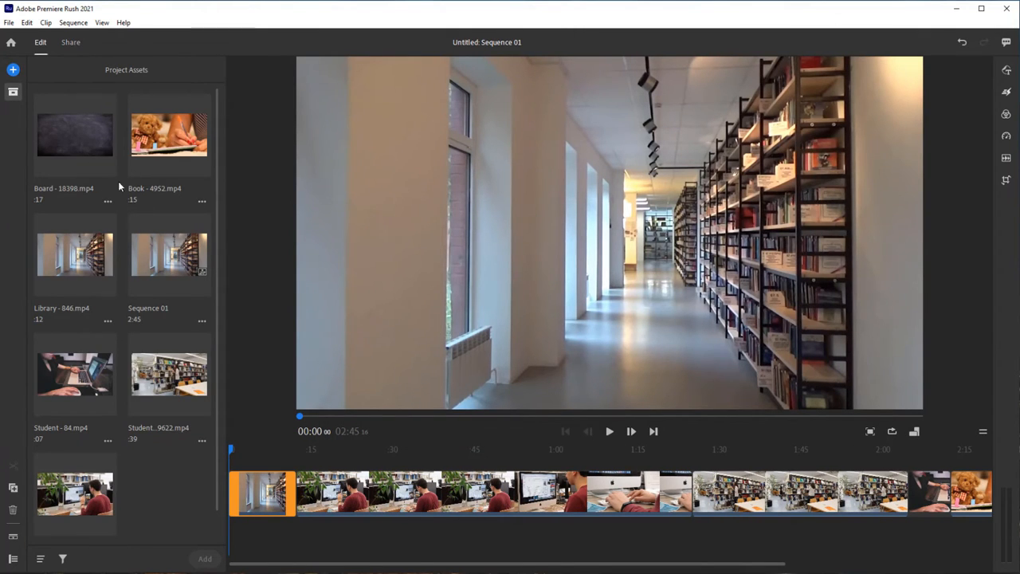
{"action": "left_click", "coordinate": [14, 93]}
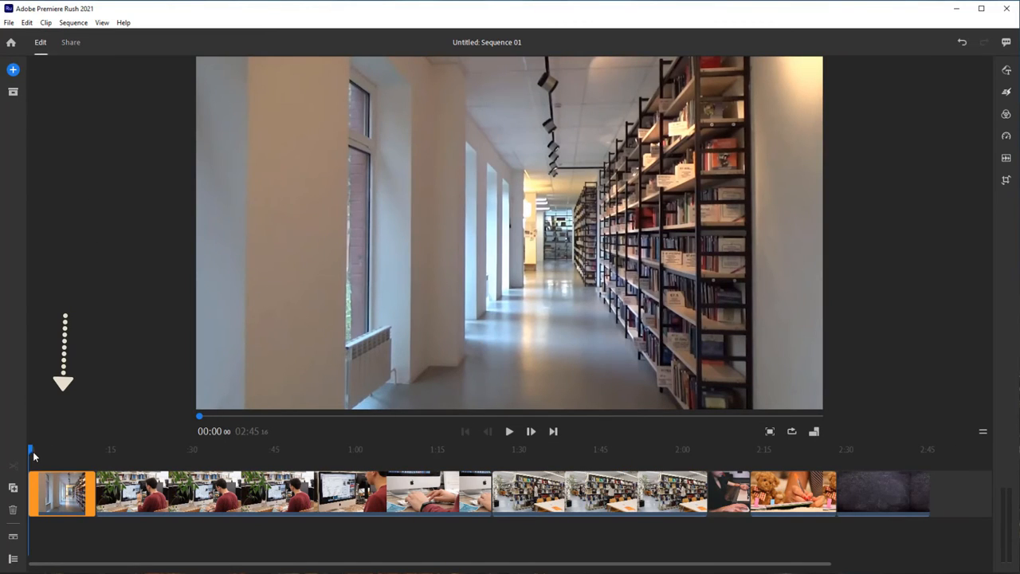
Scrub to the second clip and play part of it, and check the available aspect ratios for the sequence.
{"action": "left_click_drag", "start_coordinate": [31, 452], "coordinate": [98, 461]}
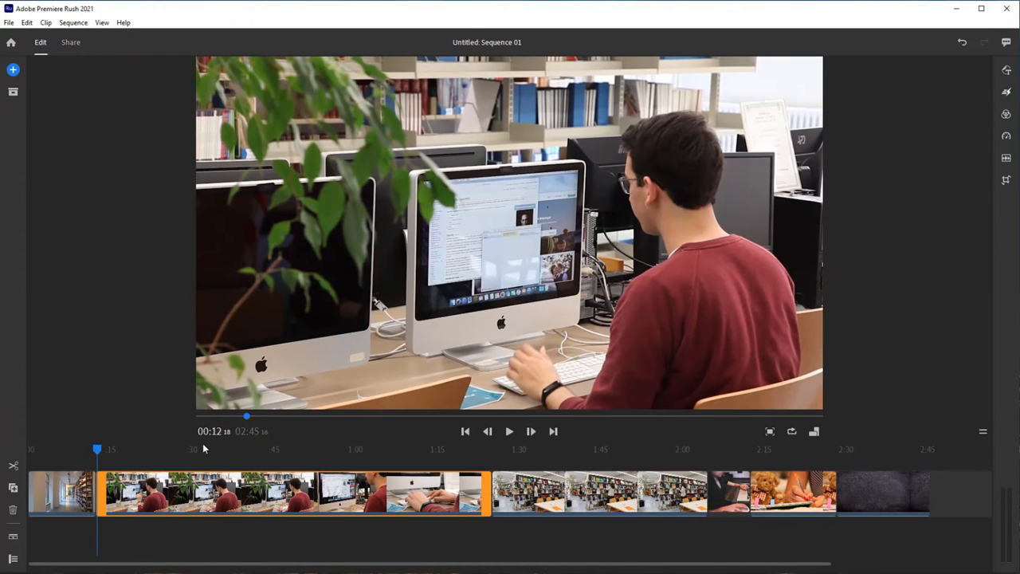
{"action": "left_click_drag", "start_coordinate": [246, 415], "coordinate": [263, 417]}
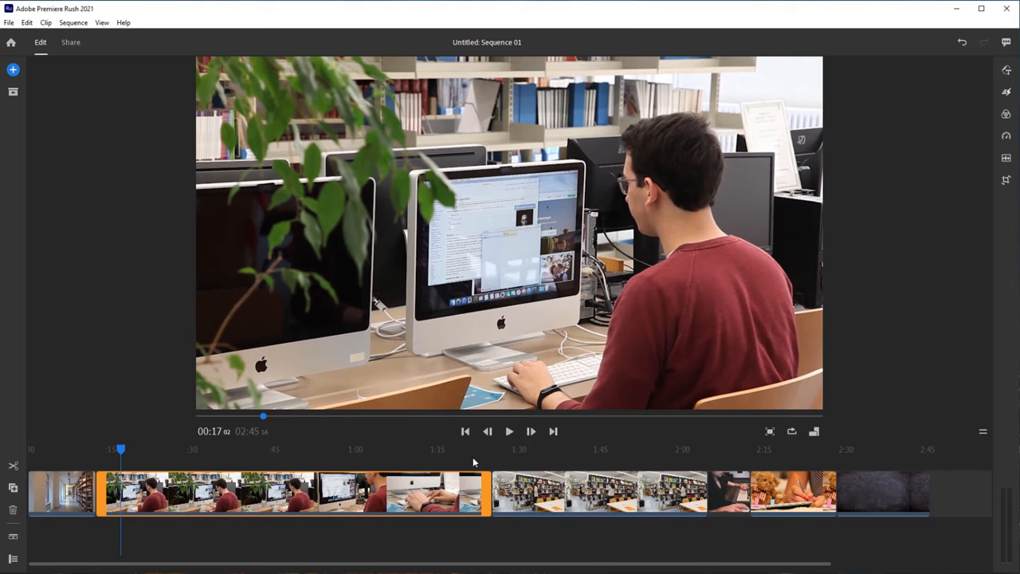
{"action": "left_click", "coordinate": [510, 431]}
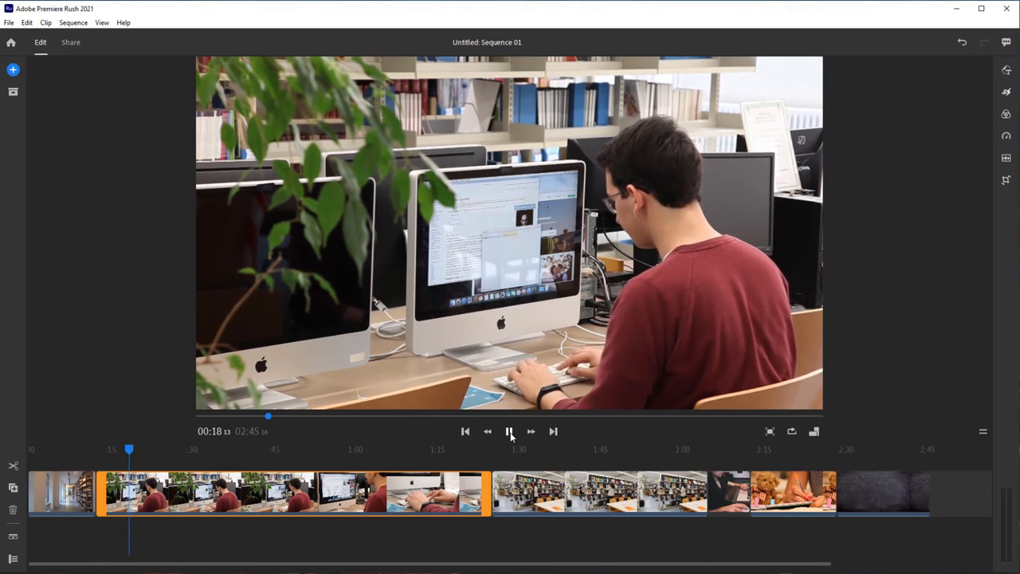
{"action": "left_click", "coordinate": [511, 435]}
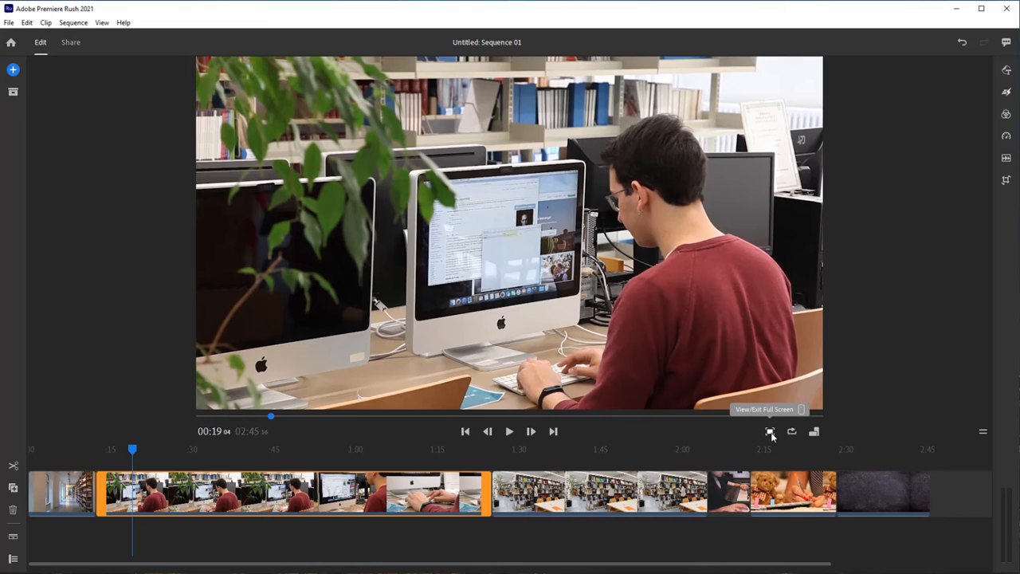
{"action": "left_click", "coordinate": [814, 431]}
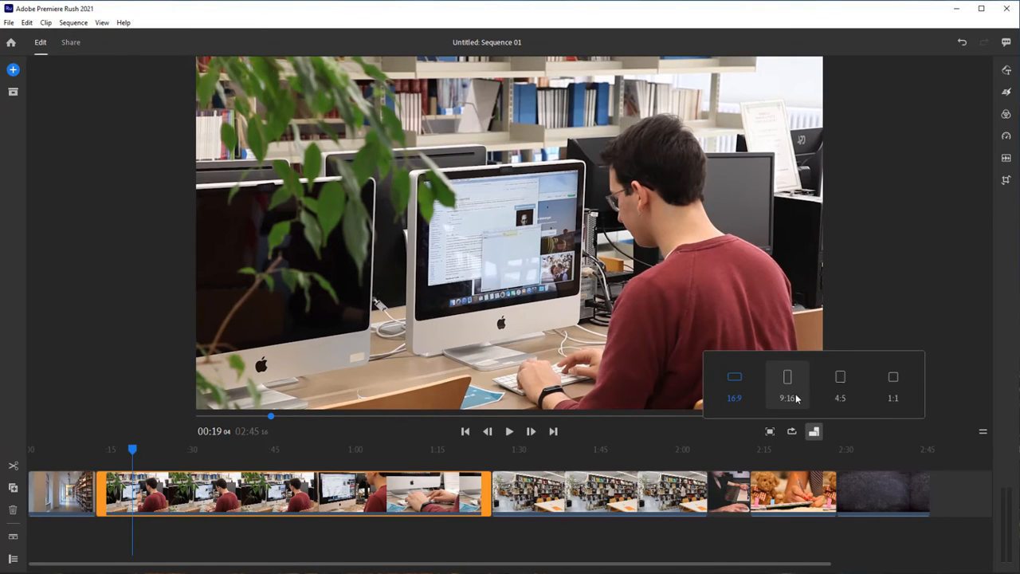
{"action": "left_click", "coordinate": [732, 442]}
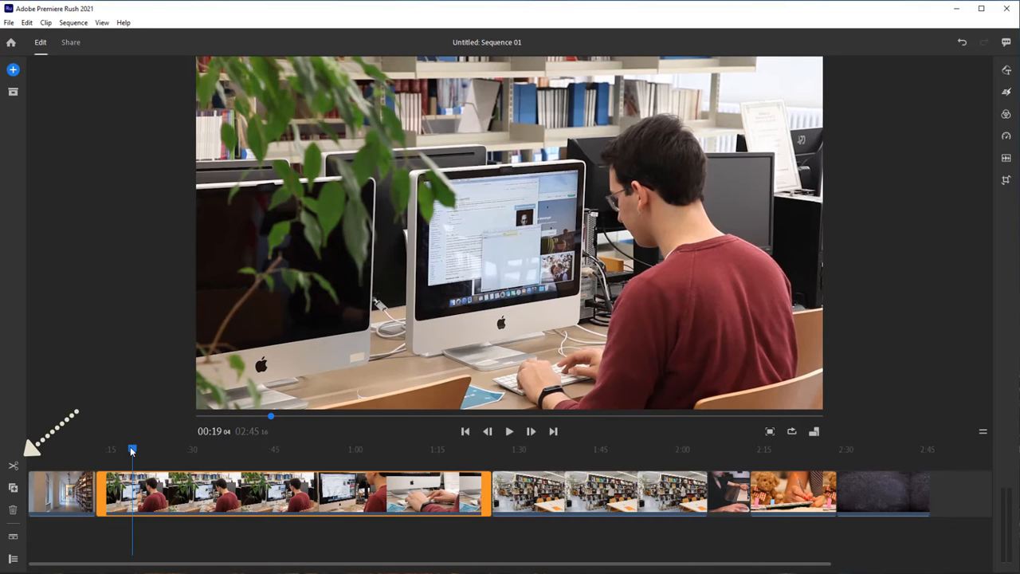
Split the second clip at 00:19:05 and delete the short piece before the cut.
{"action": "mouse_move", "coordinate": [133, 451]}
{"action": "left_mouse_down"}
{"action": "mouse_move", "coordinate": [165, 452]}
{"action": "mouse_move", "coordinate": [133, 451]}
{"action": "left_mouse_up"}
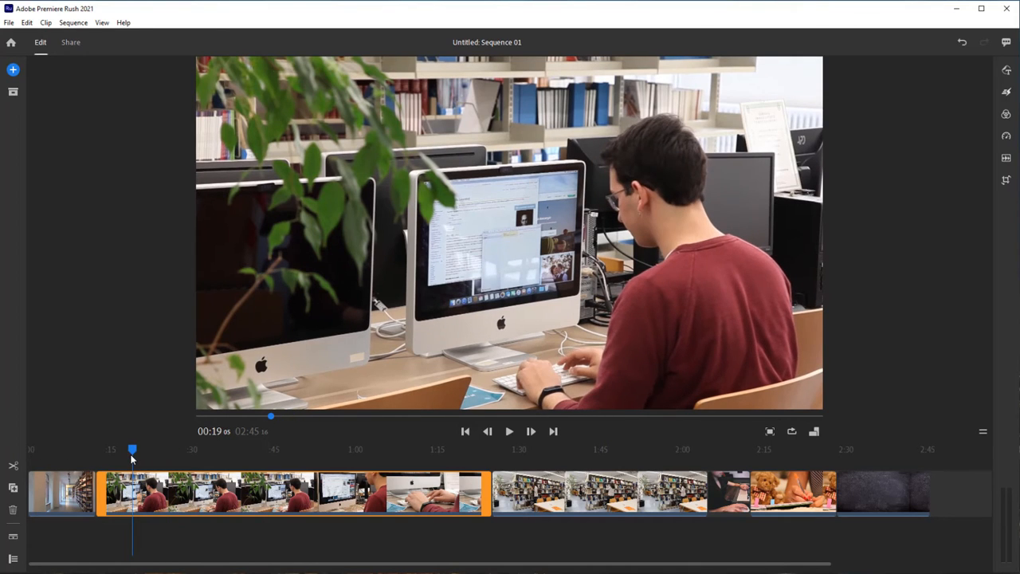
{"action": "left_click", "coordinate": [12, 467]}
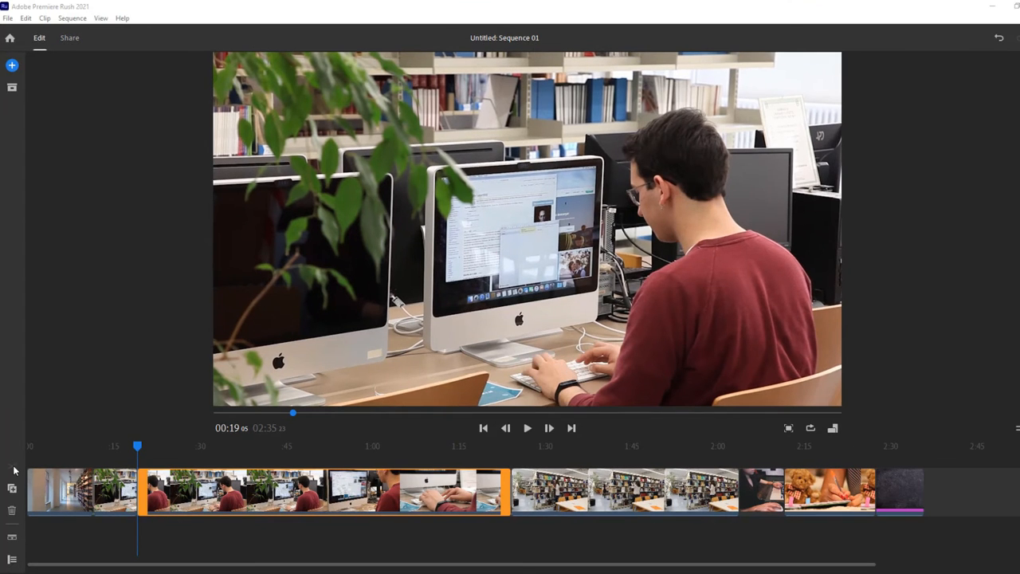
{"action": "left_click", "coordinate": [117, 488]}
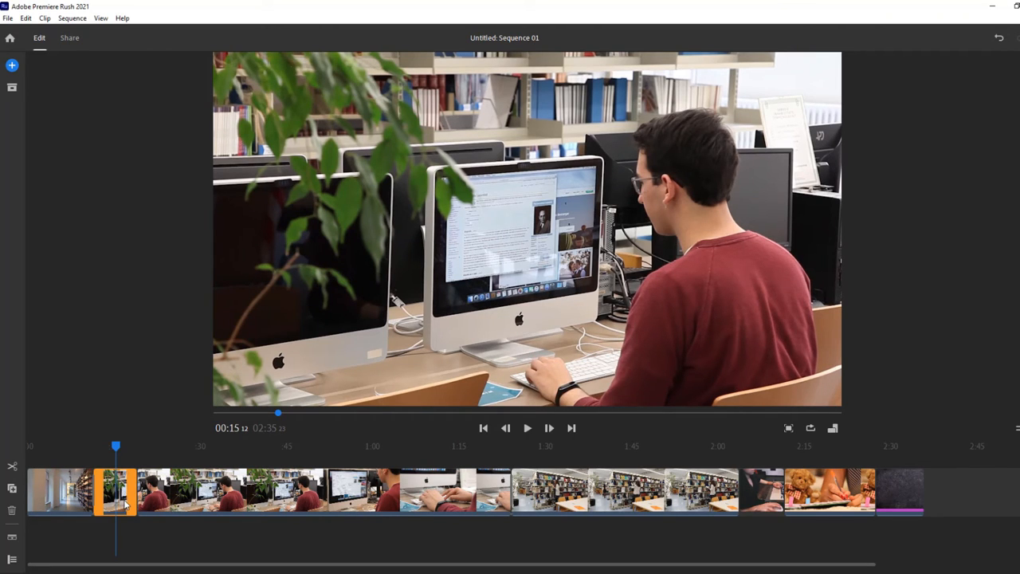
{"action": "key", "text": "Delete"}
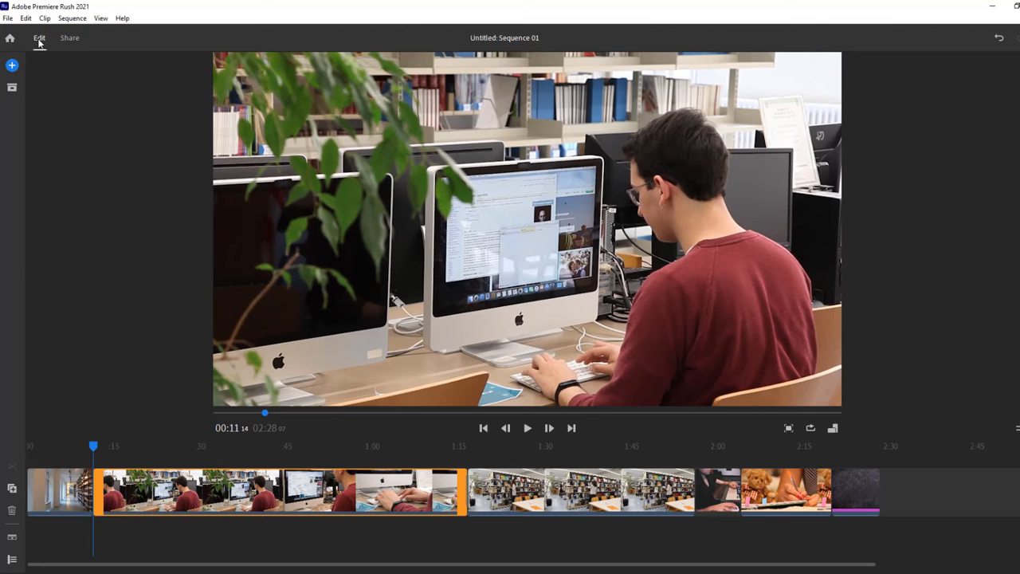
Undo the deletion of the short clip piece.
{"action": "left_click", "coordinate": [25, 18]}
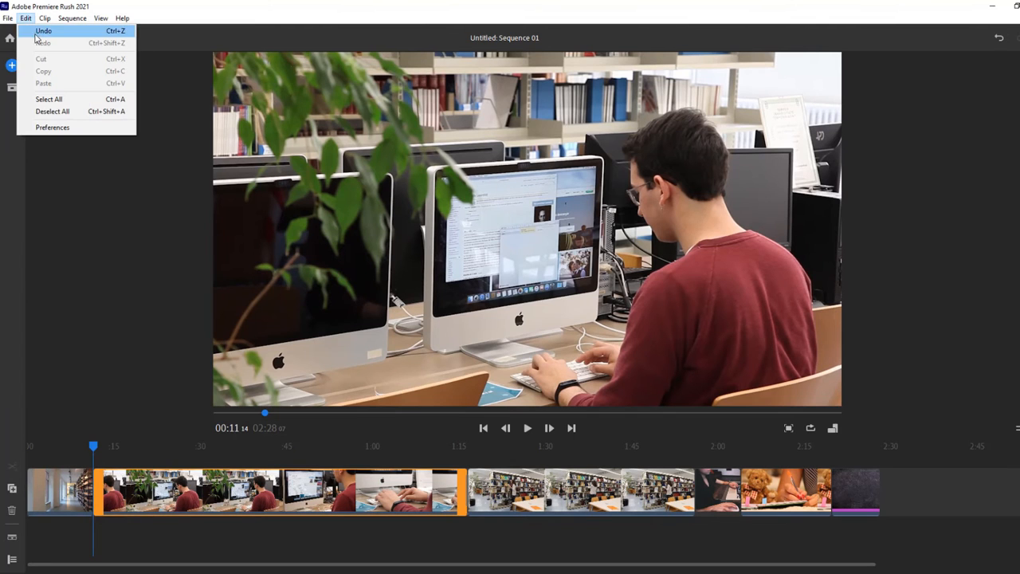
{"action": "left_click", "coordinate": [45, 35]}
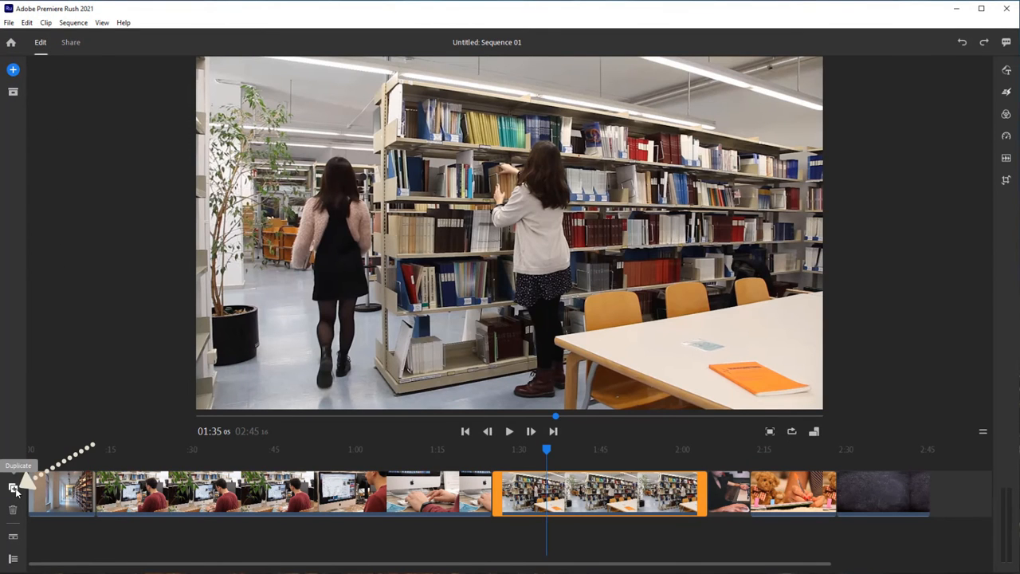
Duplicate the selected library clip with the two women at the bookshelf, and delete the copy.
{"action": "left_click", "coordinate": [14, 488]}
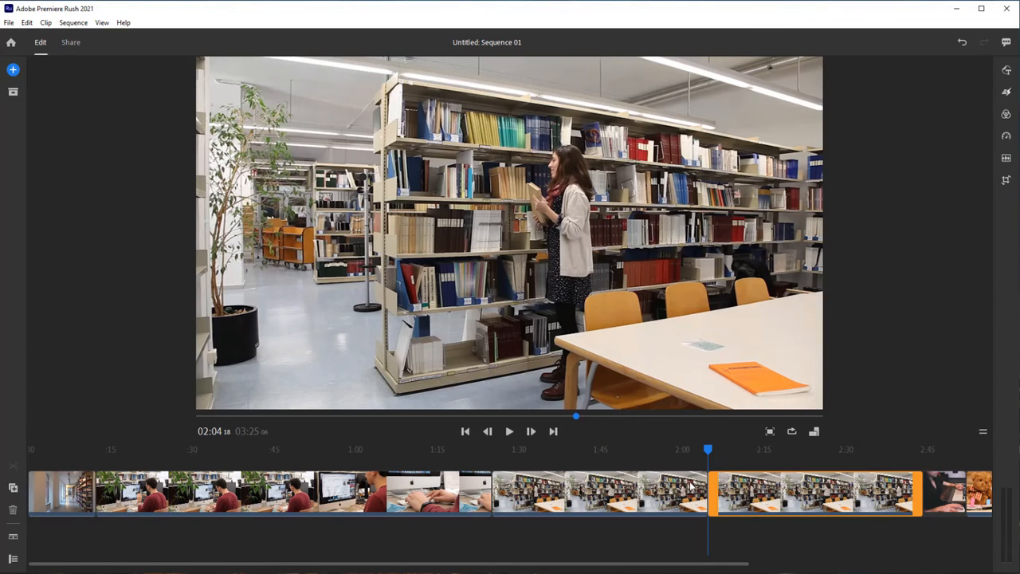
{"action": "left_click", "coordinate": [751, 482]}
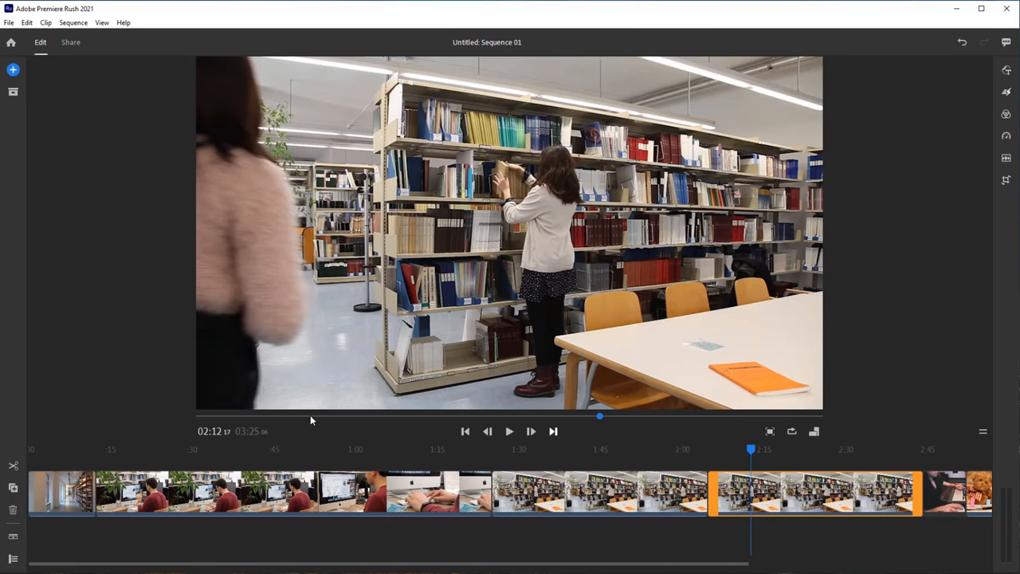
{"action": "left_click", "coordinate": [16, 515]}
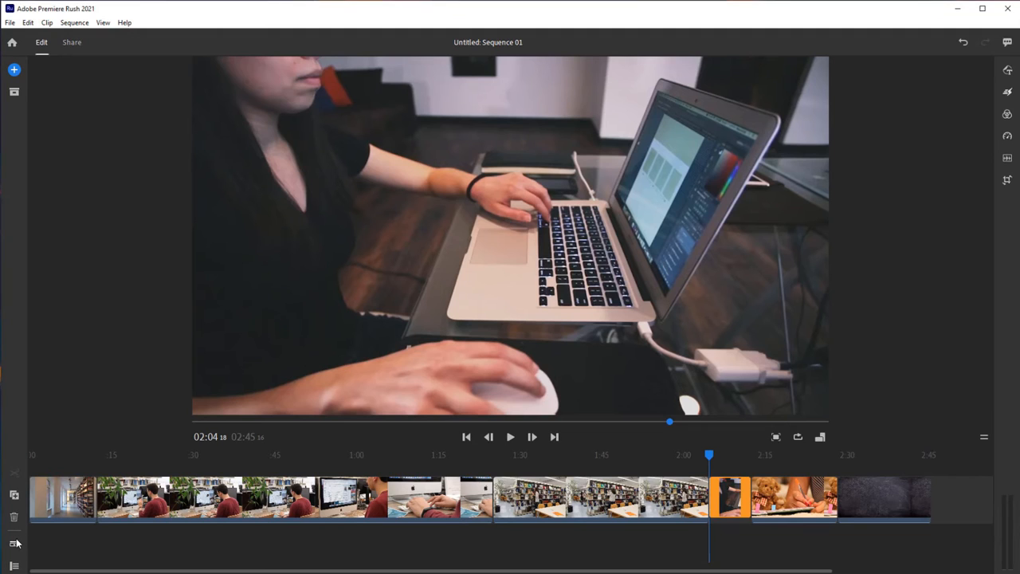
Show and hide the expanded audio and the track controls of the timeline.
{"action": "left_click", "coordinate": [14, 543]}
{"action": "left_click", "coordinate": [14, 543]}
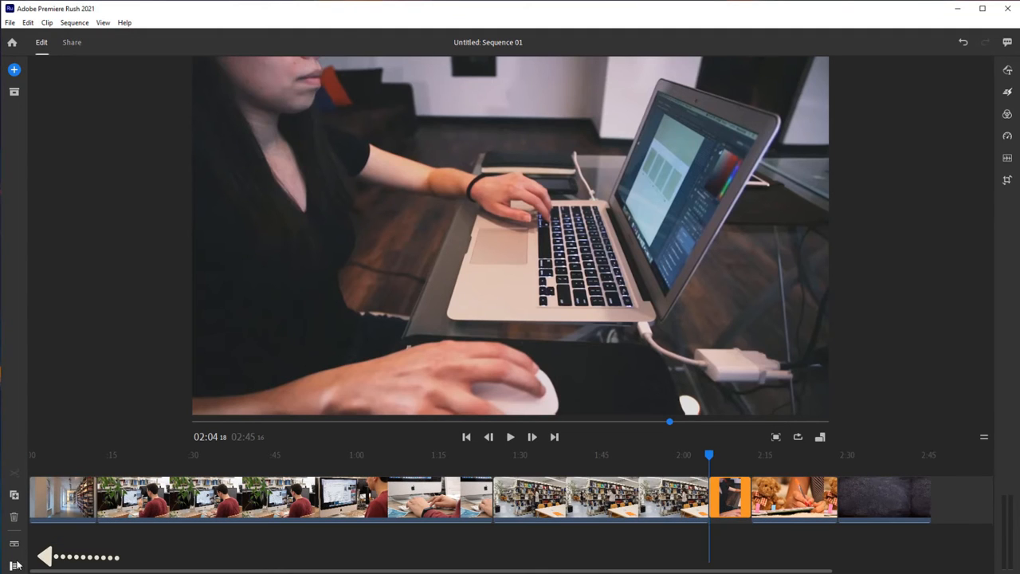
{"action": "left_click", "coordinate": [14, 565]}
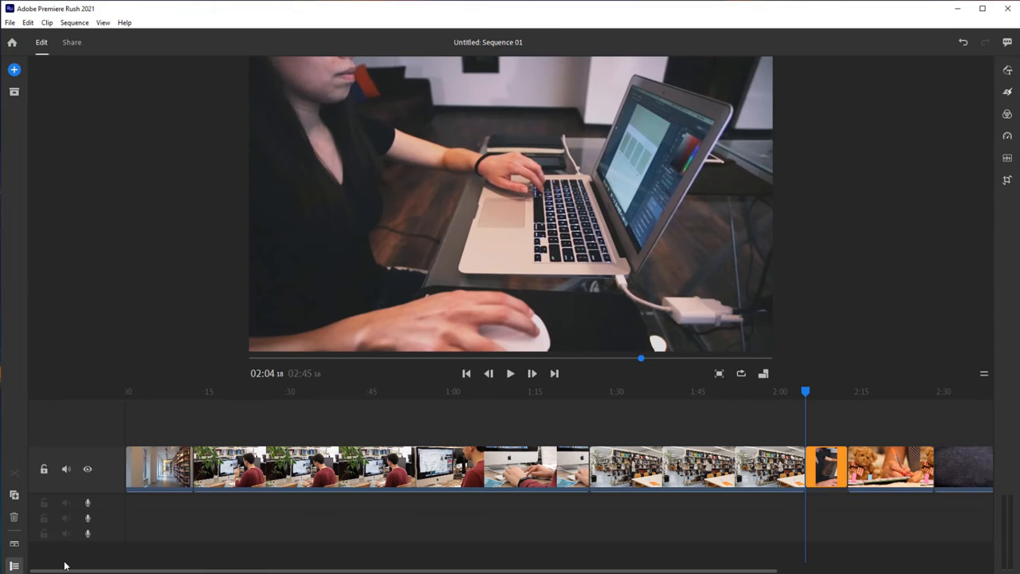
{"action": "left_click", "coordinate": [14, 566]}
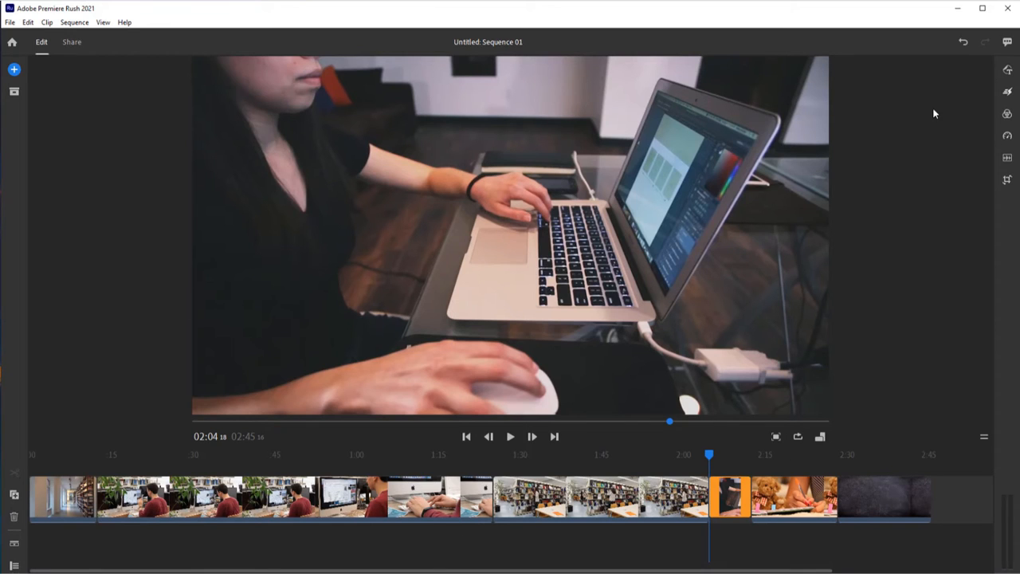
Open the graphics library and browse through its title templates.
{"action": "left_click", "coordinate": [1008, 70]}
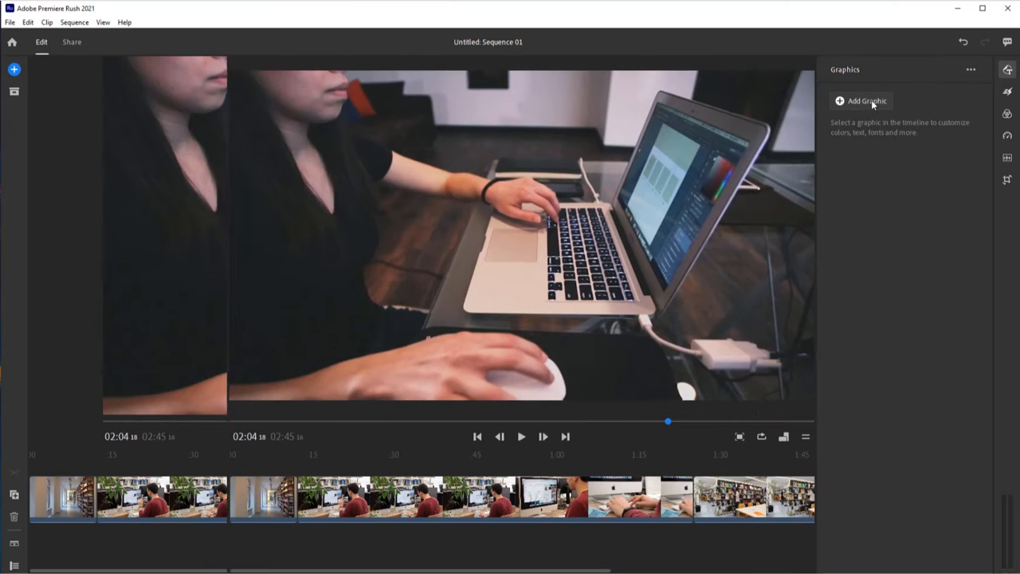
{"action": "left_click", "coordinate": [871, 99]}
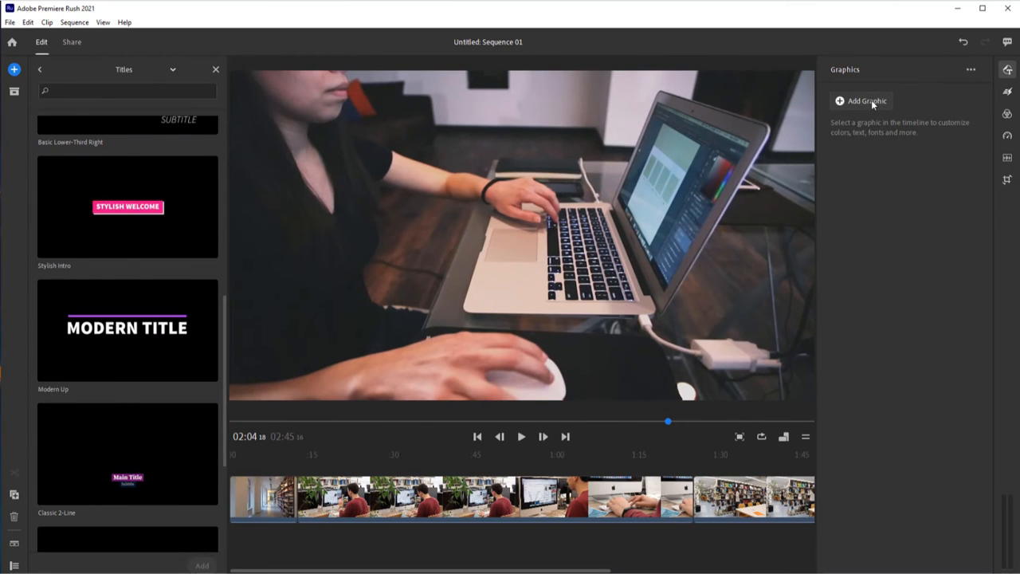
{"action": "left_click", "coordinate": [41, 70]}
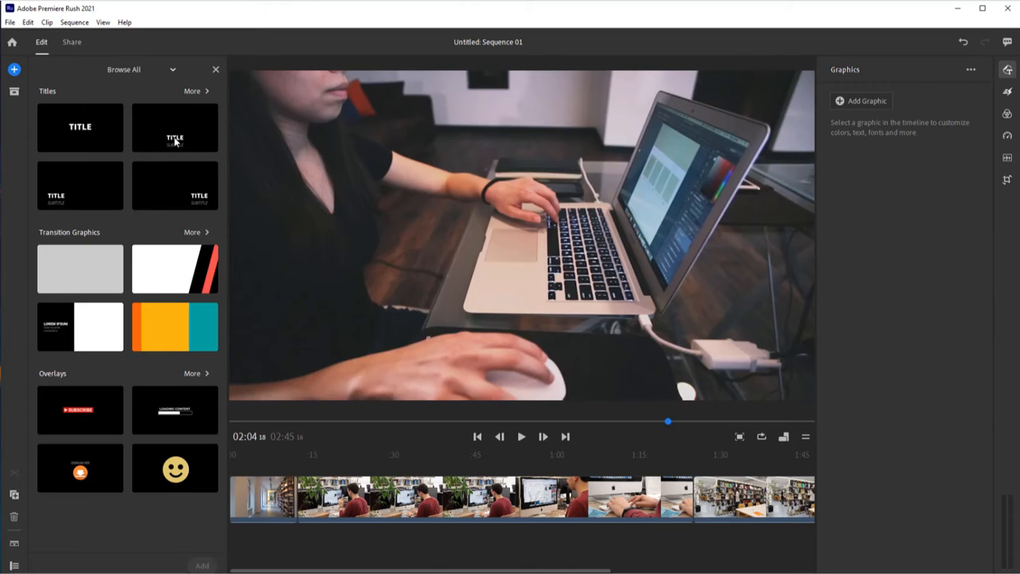
{"action": "left_click", "coordinate": [201, 92]}
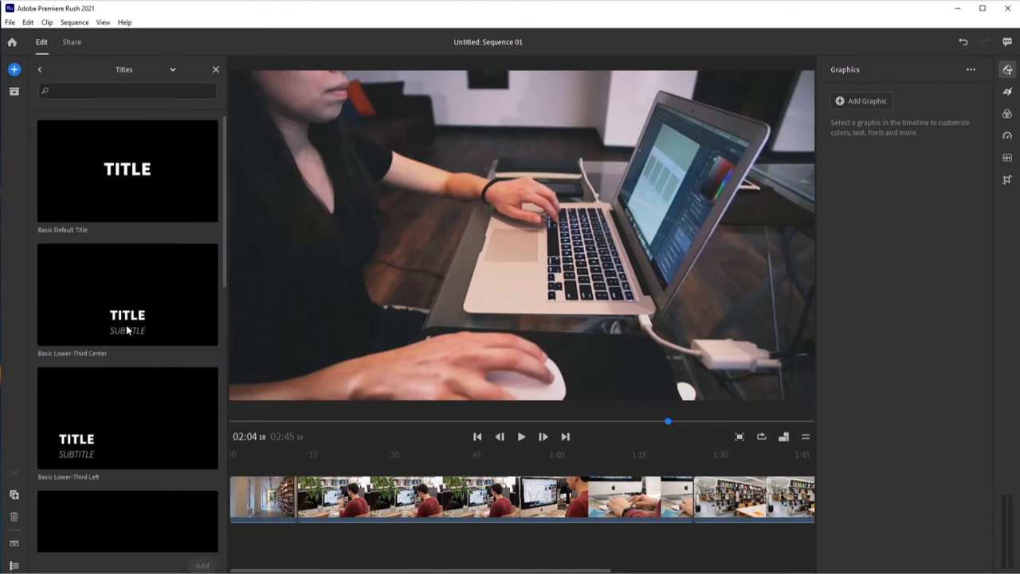
{"action": "scroll", "coordinate": [132, 346], "scroll_direction": "down", "scroll_amount": 4}
{"action": "scroll", "coordinate": [131, 347], "scroll_direction": "down", "scroll_amount": 3}
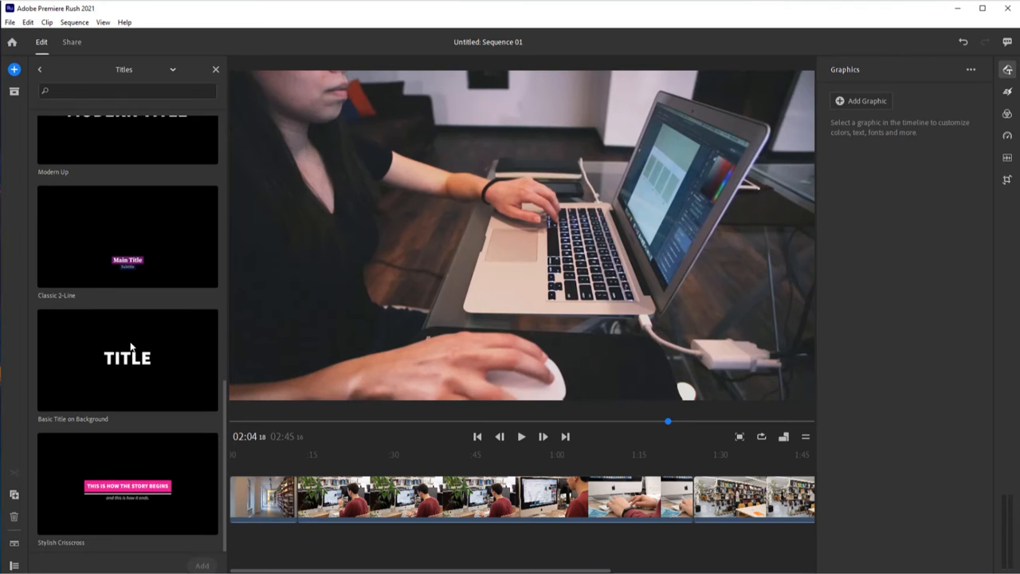
Add the Modern Up title at the very start of the sequence, over the library clip.
{"action": "left_click", "coordinate": [254, 456]}
{"action": "left_click", "coordinate": [258, 504]}
{"action": "mouse_move", "coordinate": [236, 567]}
{"action": "left_mouse_down"}
{"action": "mouse_move", "coordinate": [219, 568]}
{"action": "mouse_move", "coordinate": [232, 562]}
{"action": "left_mouse_up"}
{"action": "left_click_drag", "start_coordinate": [252, 452], "coordinate": [232, 452]}
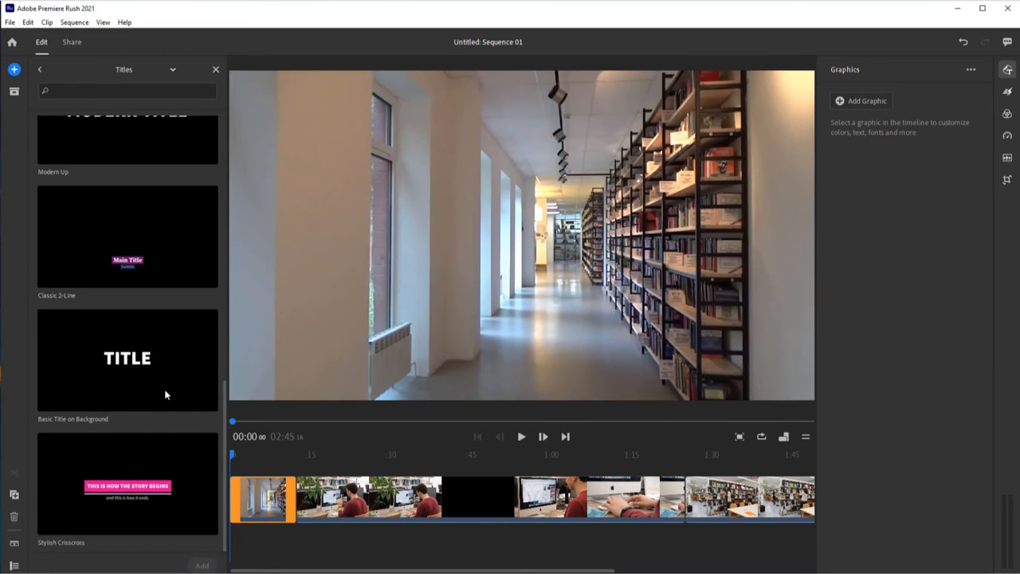
{"action": "scroll", "coordinate": [165, 393], "scroll_direction": "up", "scroll_amount": 3}
{"action": "left_click", "coordinate": [164, 346]}
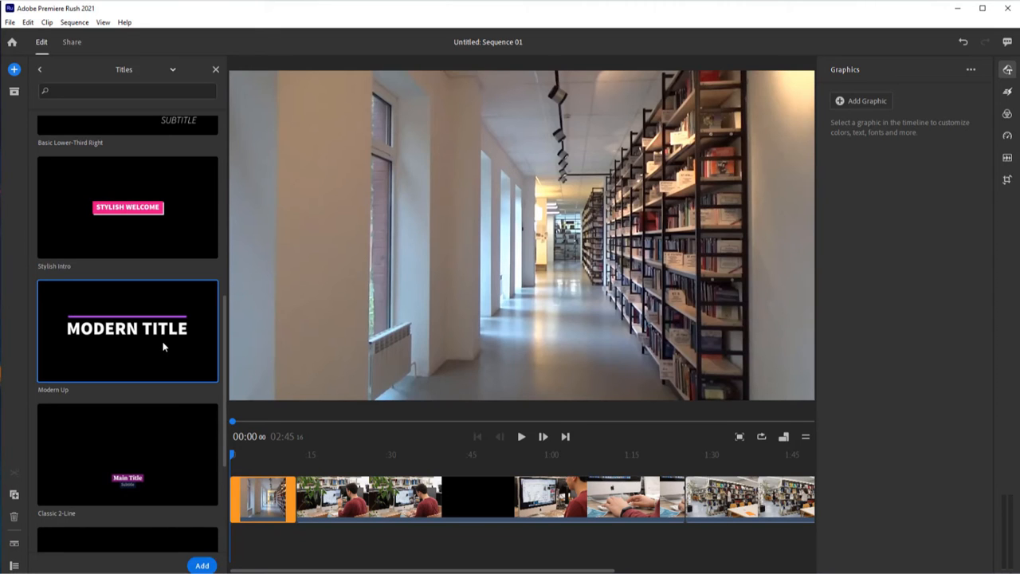
{"action": "double_click", "coordinate": [164, 346]}
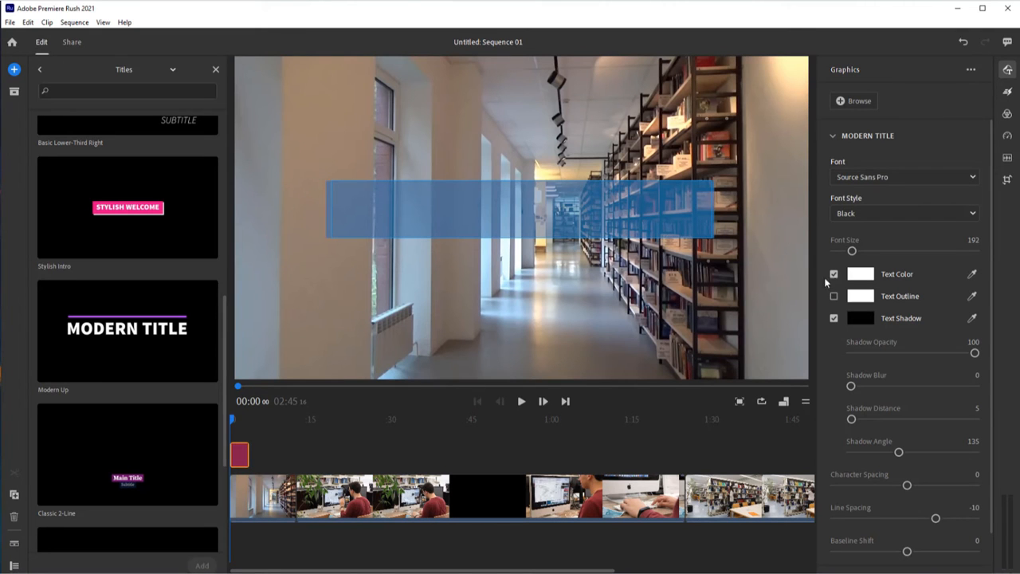
Change the text color of the Modern Title to purple to match its line, and close the titles library.
{"action": "key", "text": "space"}
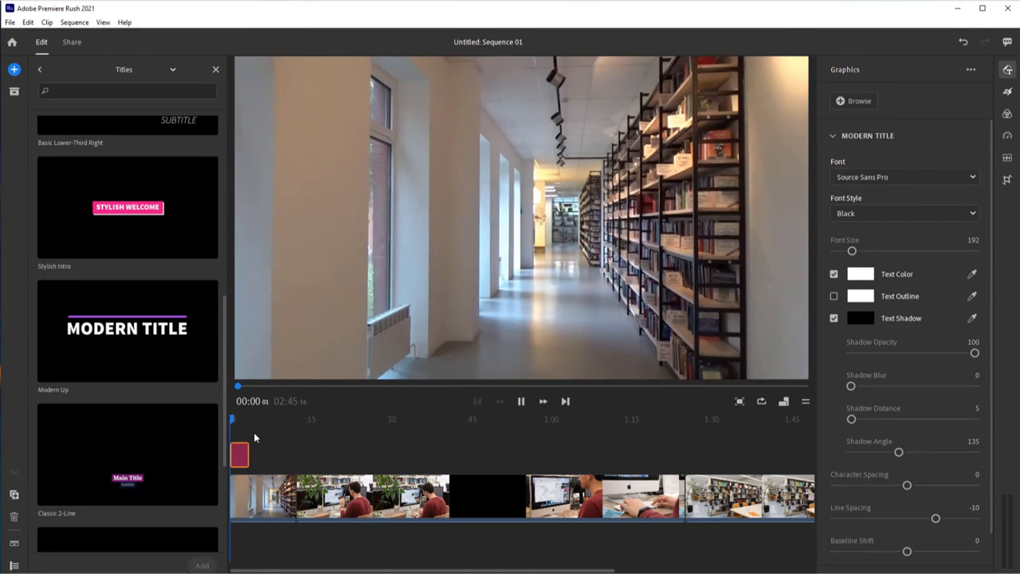
{"action": "double_click", "coordinate": [344, 215]}
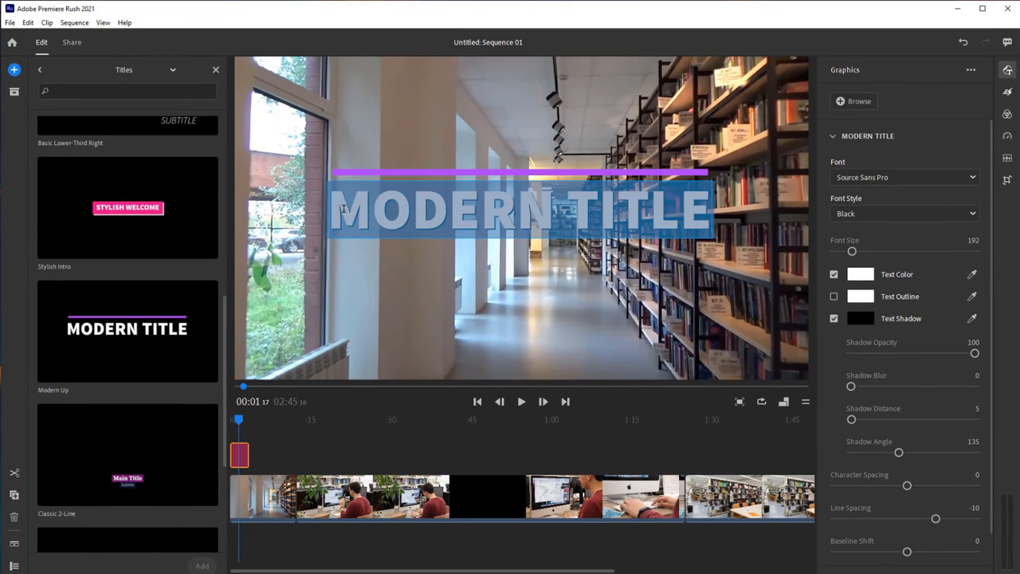
{"action": "left_click", "coordinate": [862, 275]}
{"action": "left_click_drag", "start_coordinate": [480, 294], "coordinate": [510, 263]}
{"action": "left_click", "coordinate": [549, 335]}
{"action": "left_click", "coordinate": [499, 267]}
{"action": "left_click_drag", "start_coordinate": [549, 334], "coordinate": [548, 337]}
{"action": "left_click", "coordinate": [503, 324]}
{"action": "left_click", "coordinate": [639, 218]}
{"action": "left_click", "coordinate": [576, 293]}
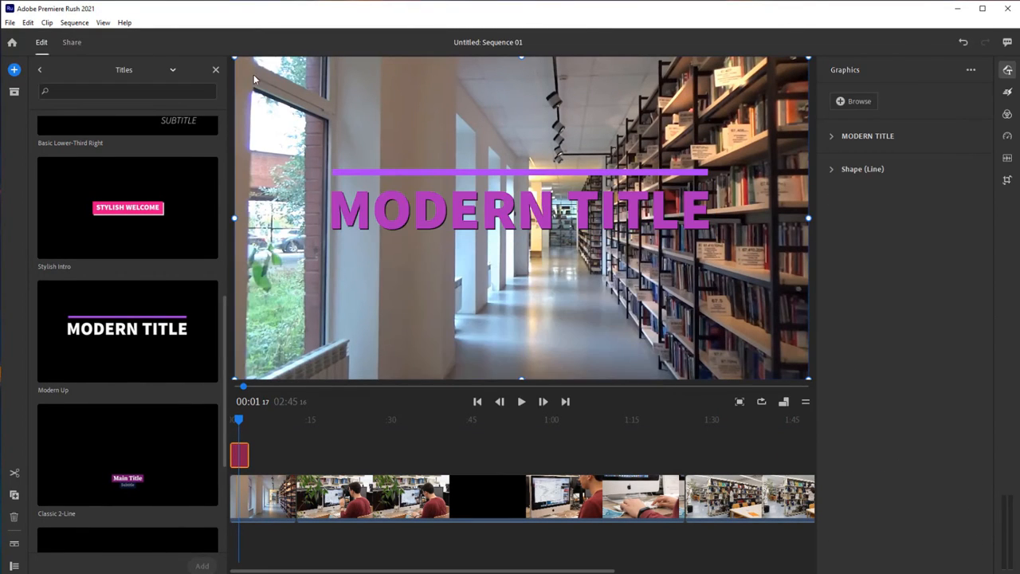
{"action": "left_click", "coordinate": [215, 69]}
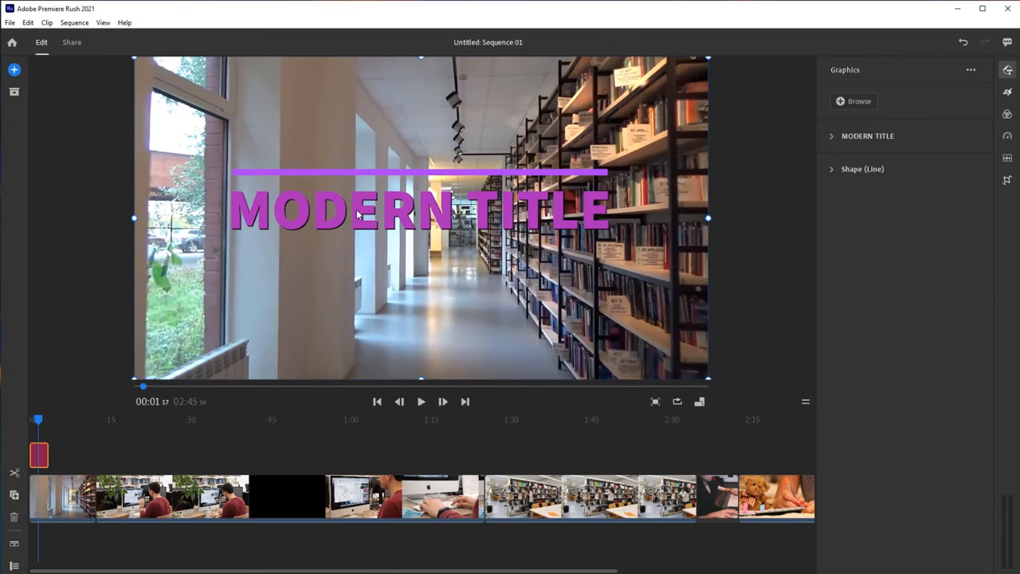
Add the Angled Bar Wipe Transition graphic at the cut between the library hallway clip and the man-at-computer clip, and play it back.
{"action": "left_click", "coordinate": [1009, 94]}
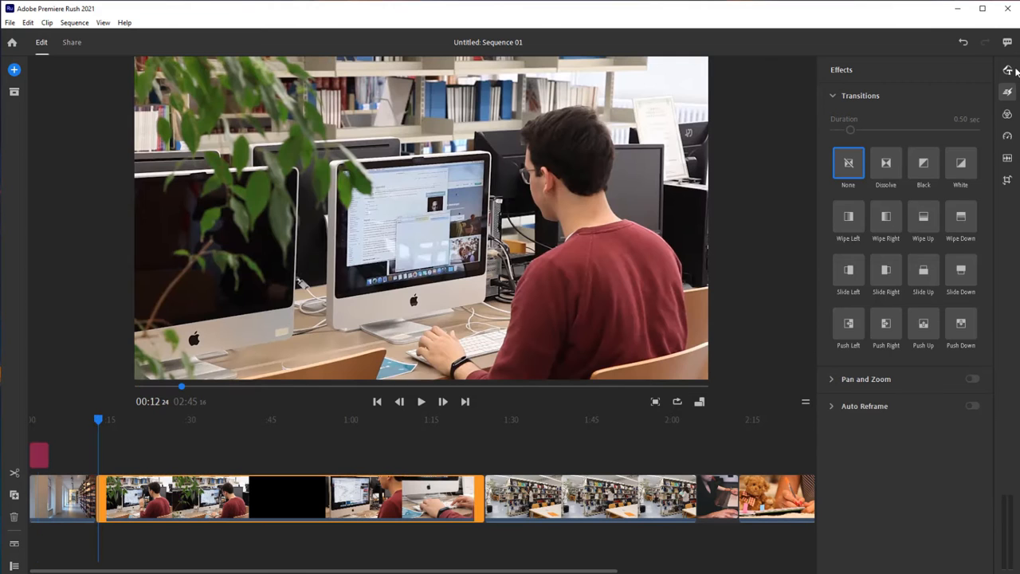
{"action": "left_click", "coordinate": [1008, 72]}
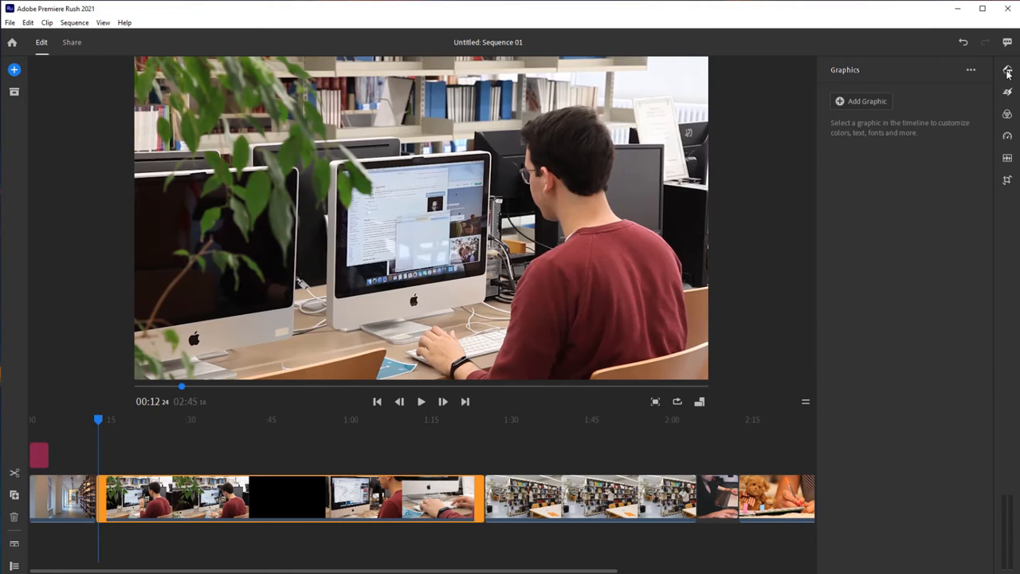
{"action": "left_click", "coordinate": [857, 100]}
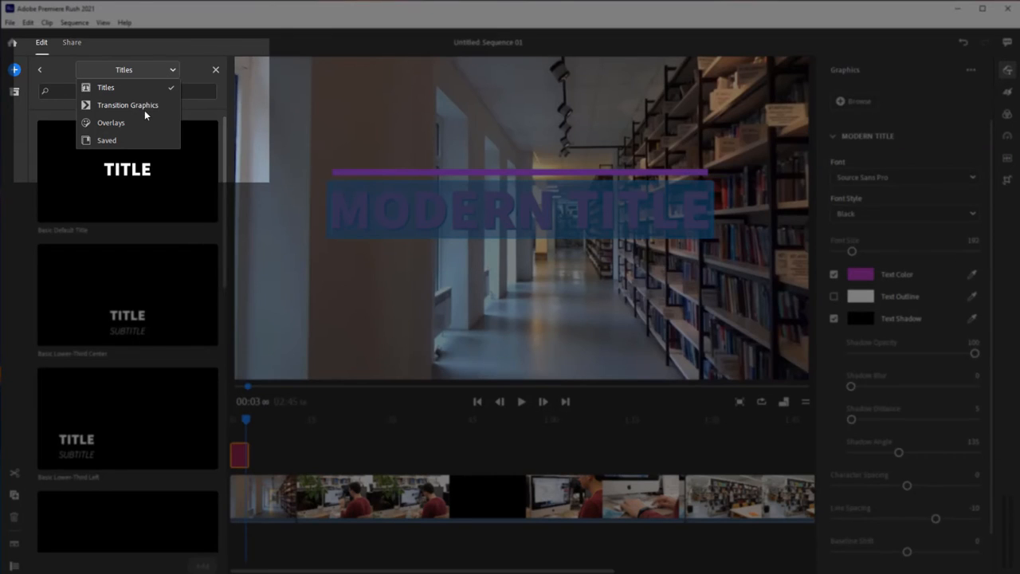
{"action": "left_click", "coordinate": [145, 110]}
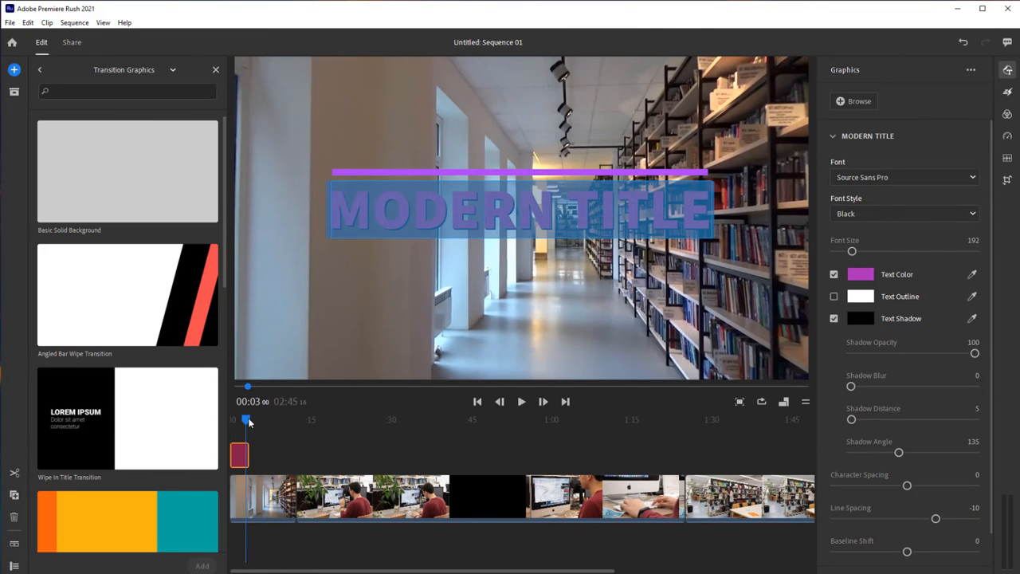
{"action": "left_click_drag", "start_coordinate": [247, 420], "coordinate": [297, 425]}
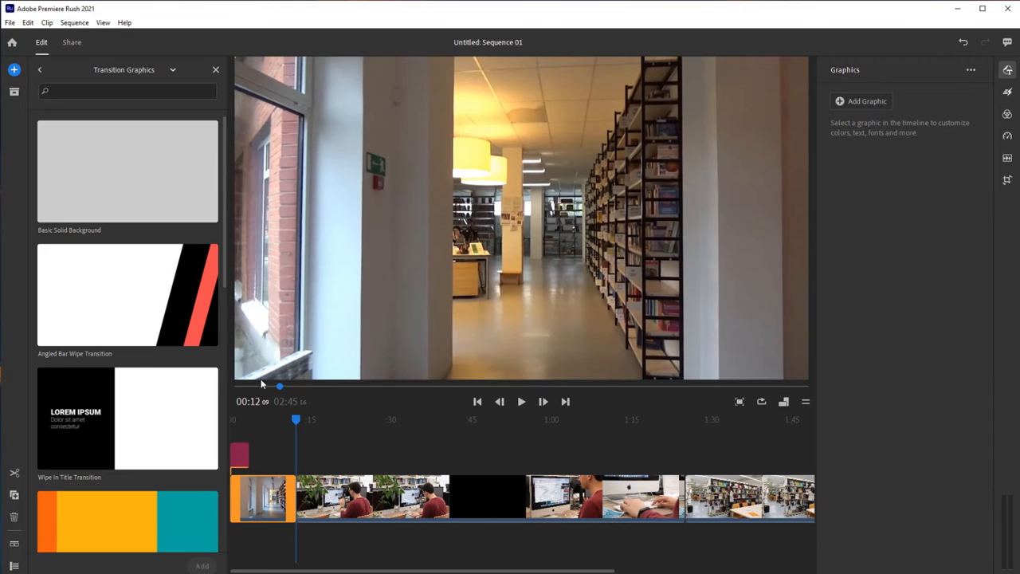
{"action": "double_click", "coordinate": [147, 316]}
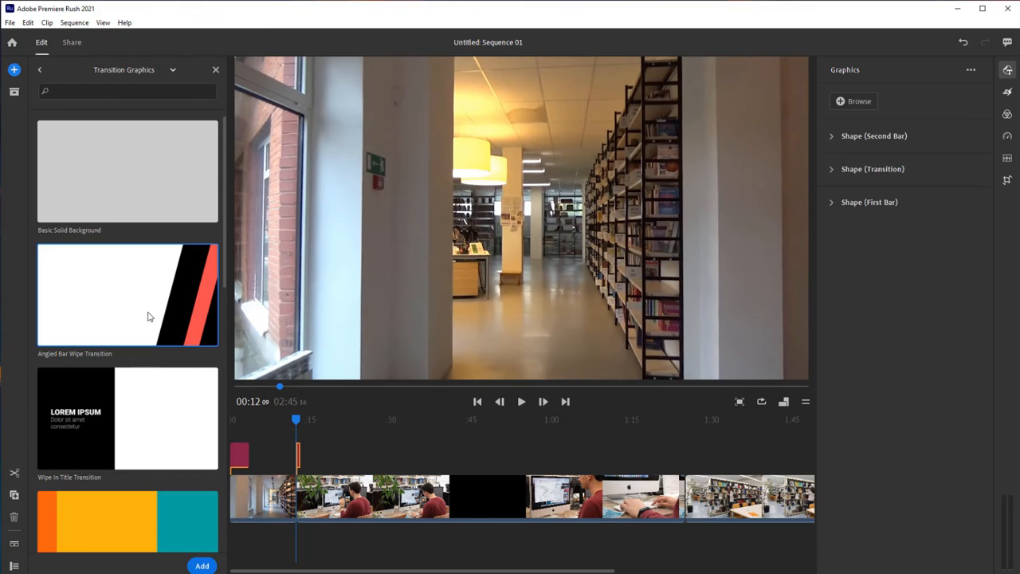
{"action": "key", "text": "space"}
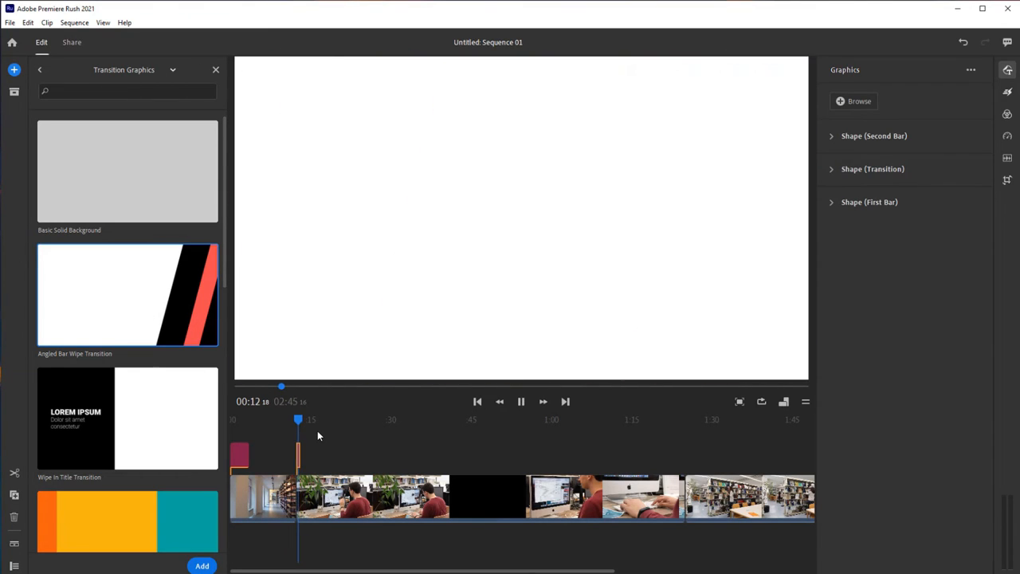
{"action": "key", "text": "space"}
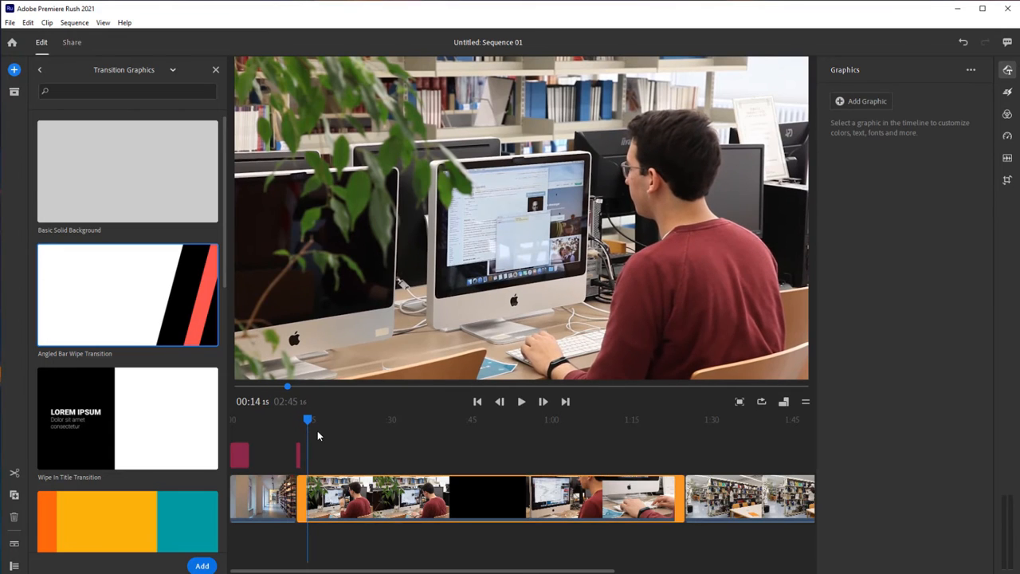
{"action": "left_click", "coordinate": [216, 70]}
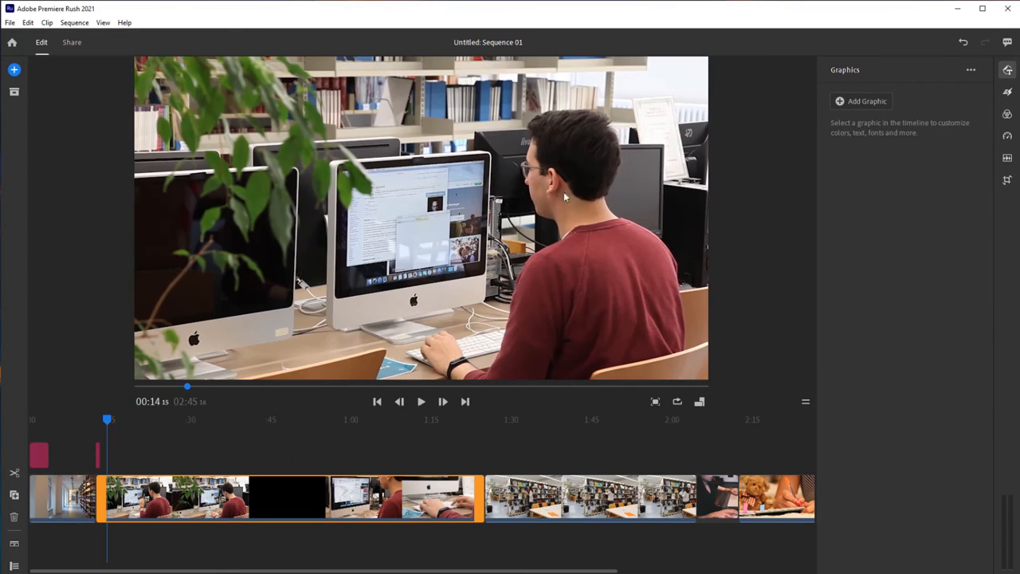
Apply a Dissolve transition and try built-in color presets such as Deep Shadow on the clip of the woman at the bookshelf.
{"action": "left_click", "coordinate": [1008, 93]}
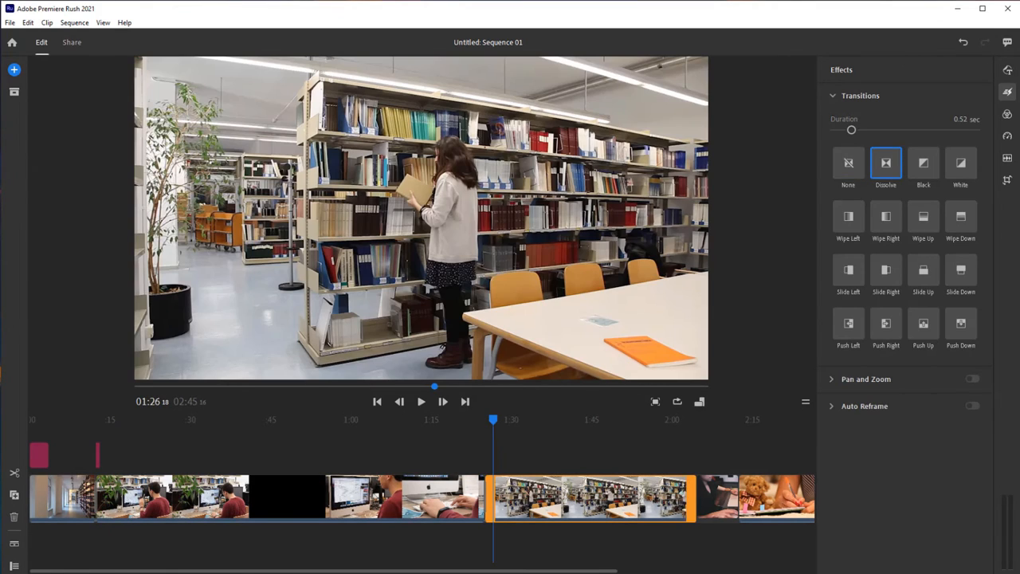
{"action": "left_click", "coordinate": [1007, 114]}
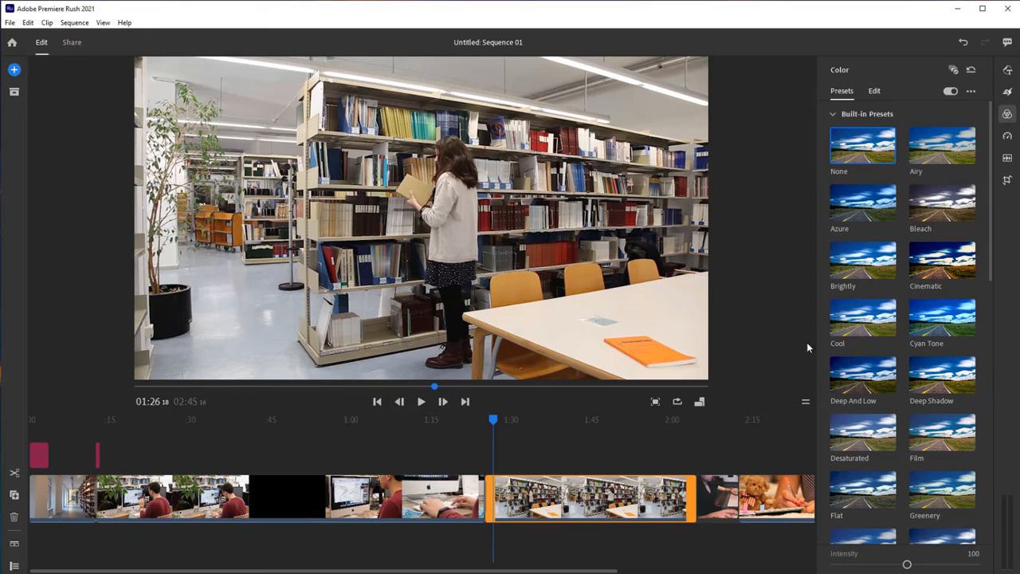
{"action": "left_click", "coordinate": [950, 274]}
{"action": "left_click", "coordinate": [949, 312]}
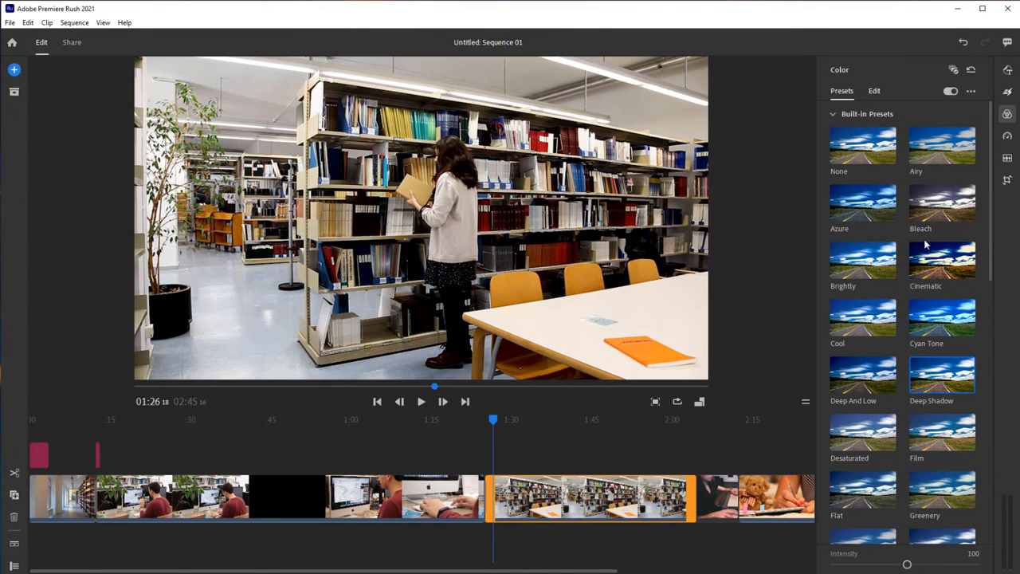
Preview the chalkboard smiley clip at the end of the sequence, set its range speed to 205%, and play it back again.
{"action": "left_click", "coordinate": [1008, 136]}
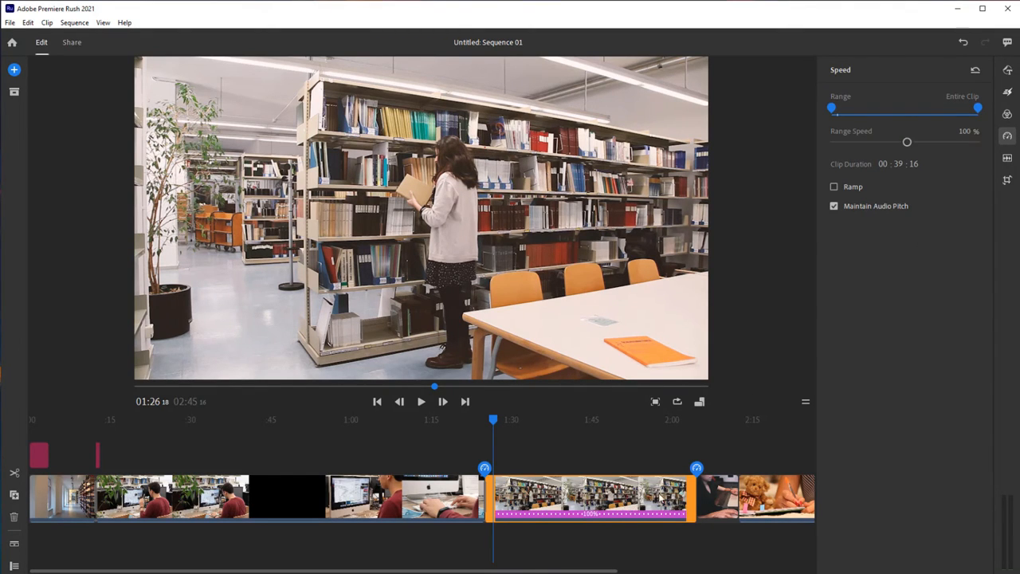
{"action": "left_click_drag", "start_coordinate": [499, 570], "coordinate": [621, 570]}
{"action": "left_click", "coordinate": [593, 500]}
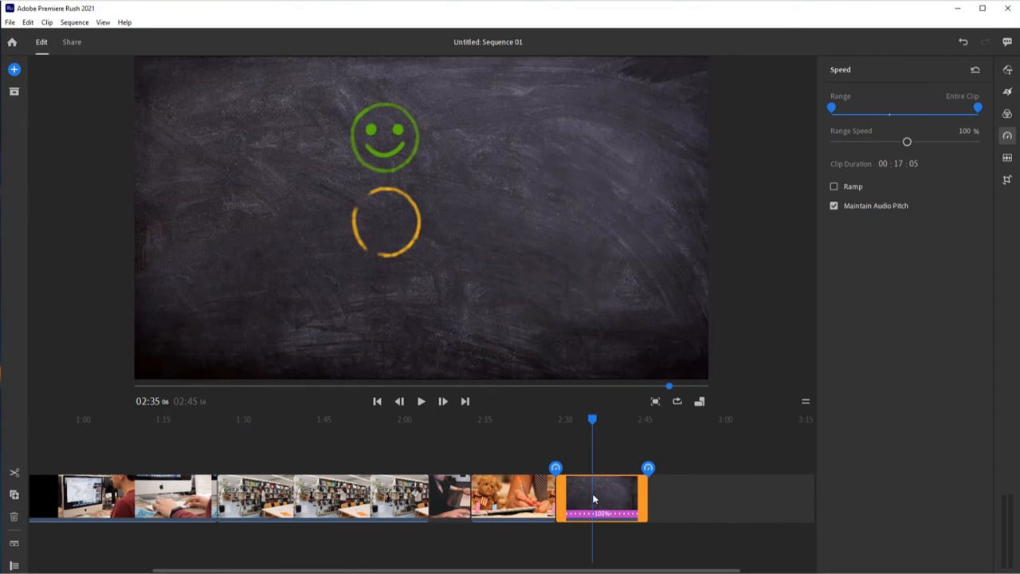
{"action": "left_click_drag", "start_coordinate": [594, 421], "coordinate": [563, 430]}
{"action": "key", "text": "space"}
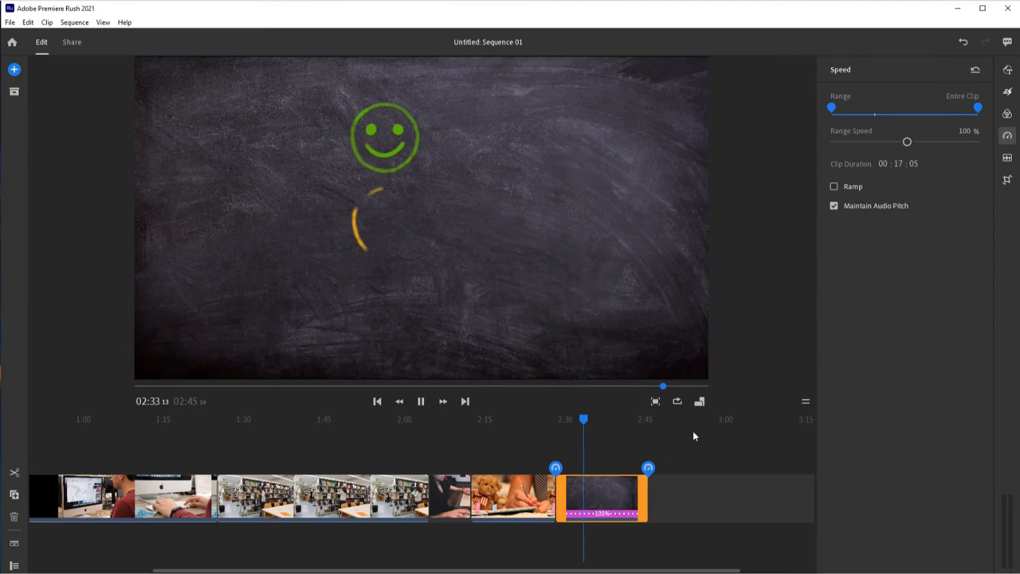
{"action": "key", "text": "space"}
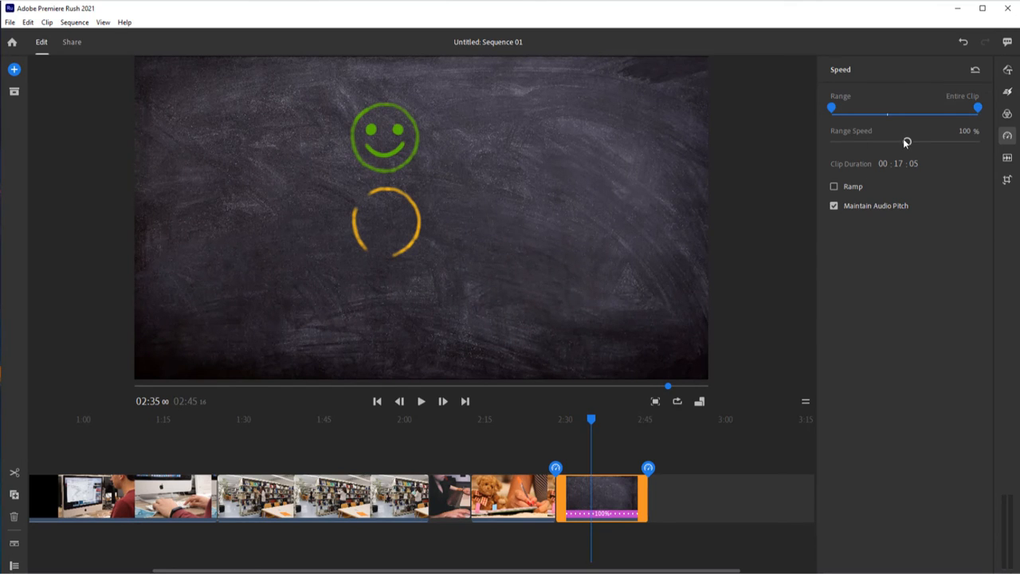
{"action": "left_click_drag", "start_coordinate": [906, 143], "coordinate": [924, 141]}
{"action": "left_click_drag", "start_coordinate": [587, 416], "coordinate": [569, 416]}
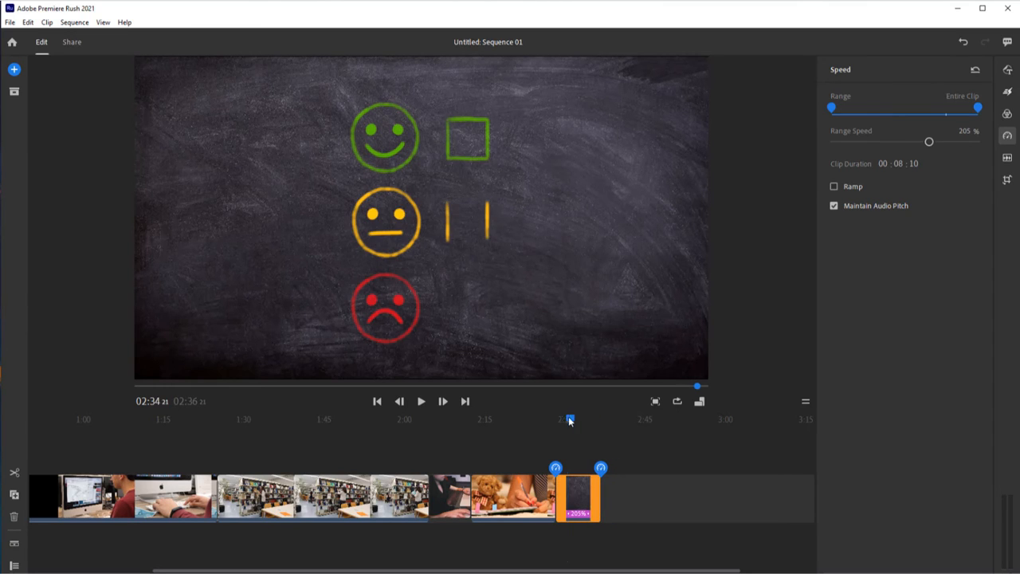
{"action": "key", "text": "space"}
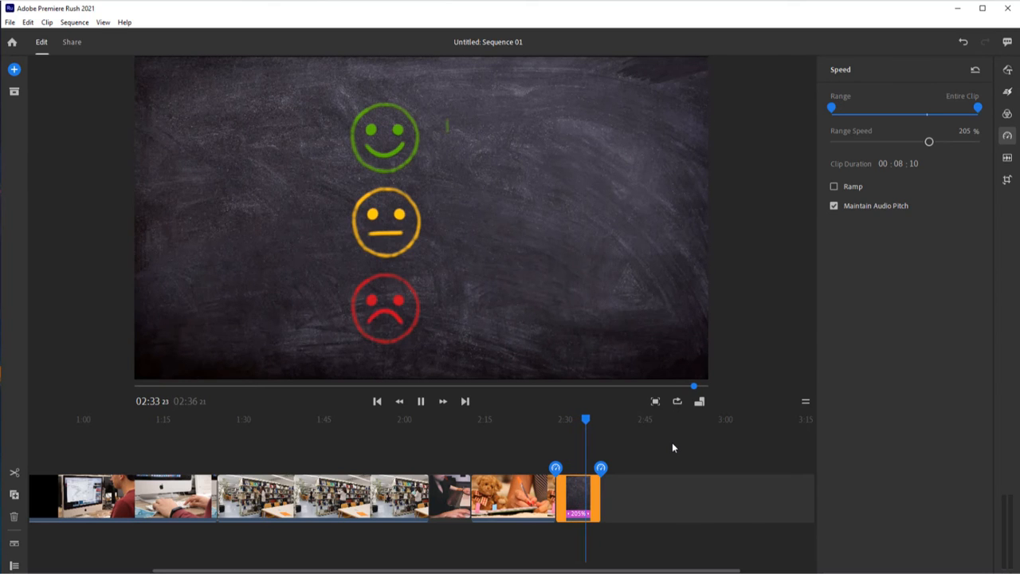
{"action": "key", "text": "space"}
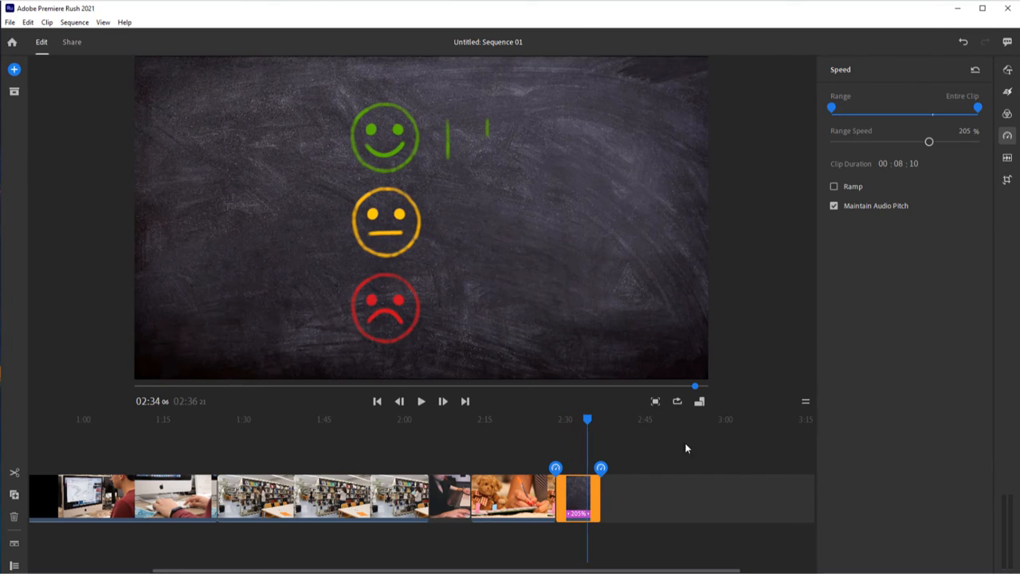
Examine the audio and transform settings of the chalkboard clip.
{"action": "left_click", "coordinate": [1009, 160]}
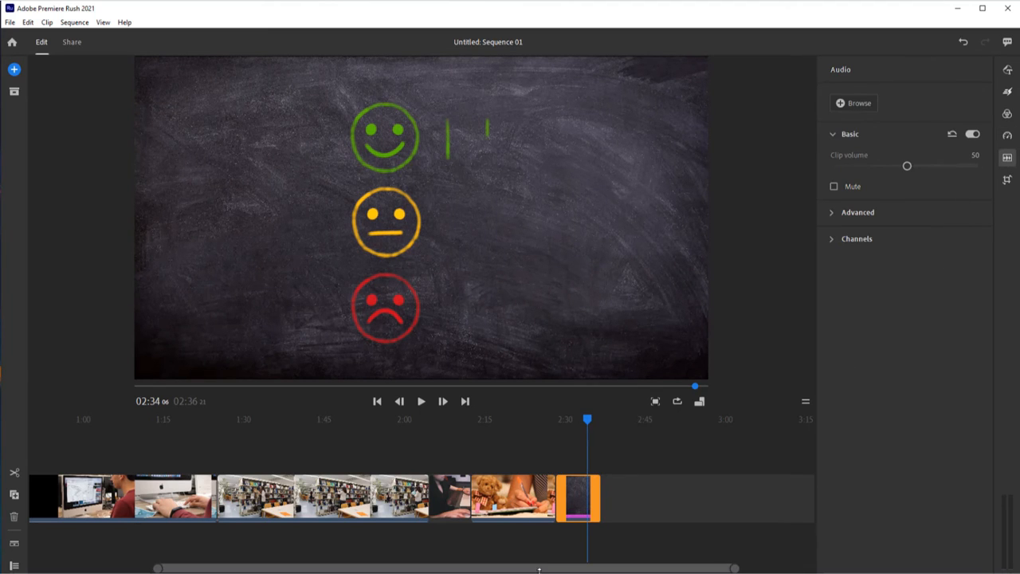
{"action": "scroll", "coordinate": [543, 571], "scroll_direction": "left", "scroll_amount": 3}
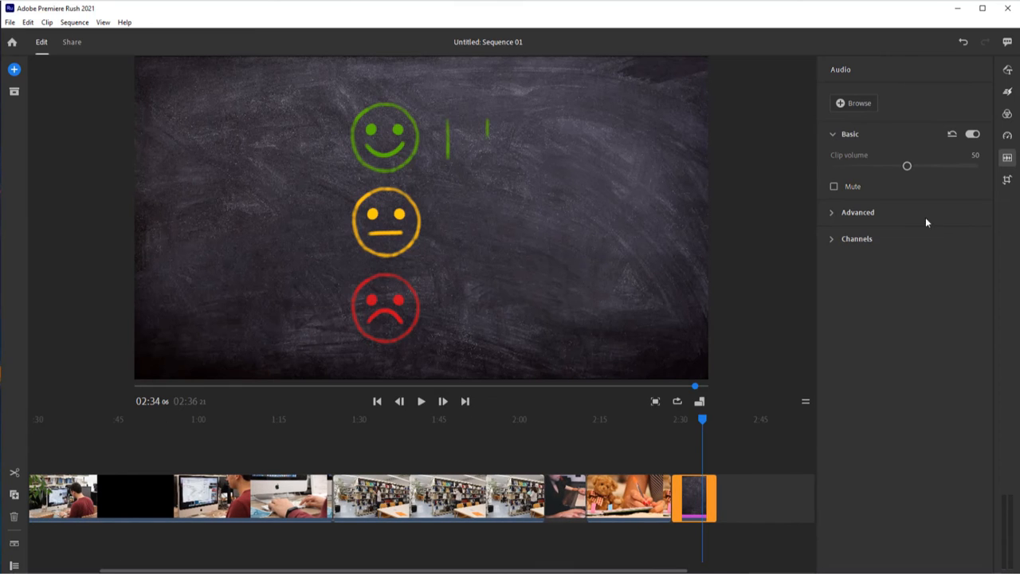
{"action": "left_click", "coordinate": [1008, 181]}
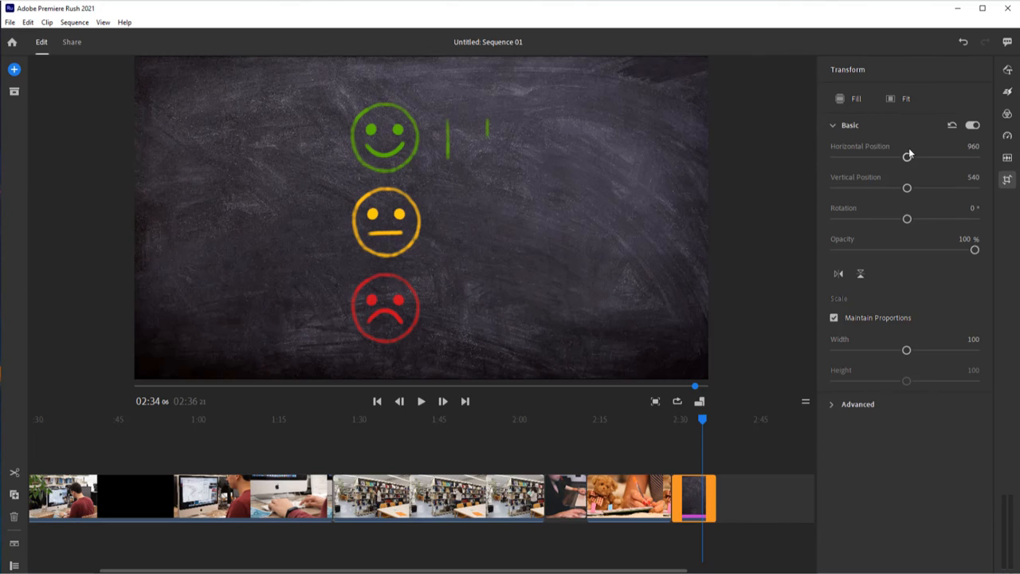
{"action": "left_click", "coordinate": [1006, 179]}
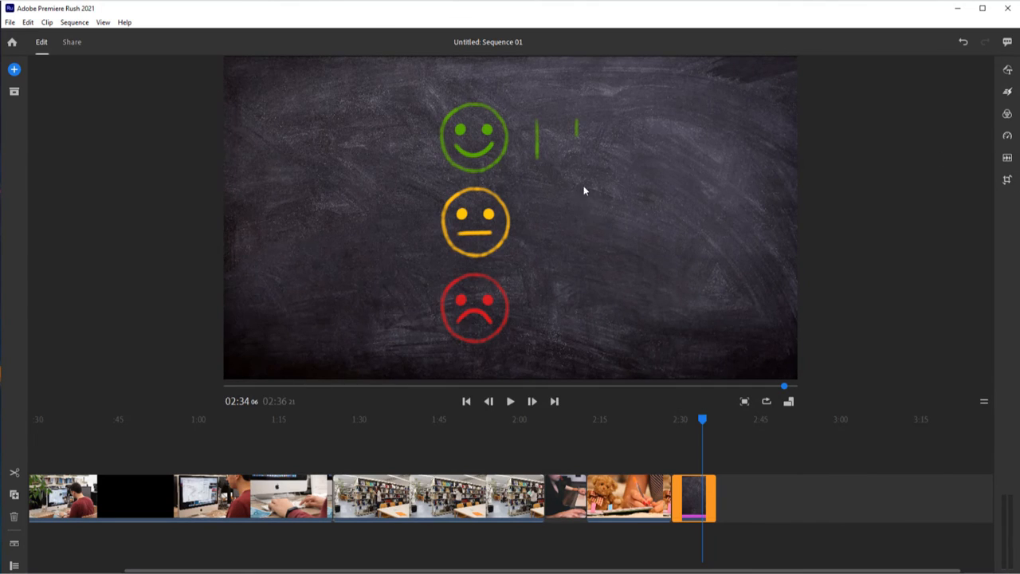
{"action": "left_click_drag", "start_coordinate": [279, 571], "coordinate": [186, 570]}
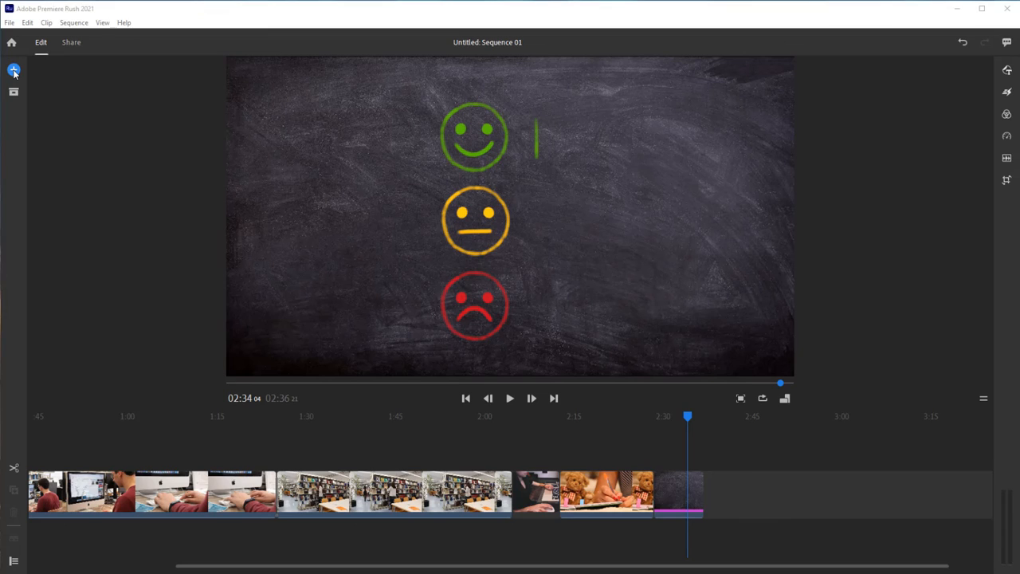
Open the full list of soundtracks in the audio library and preview the Alive and Big Shot tracks.
{"action": "left_click", "coordinate": [13, 71]}
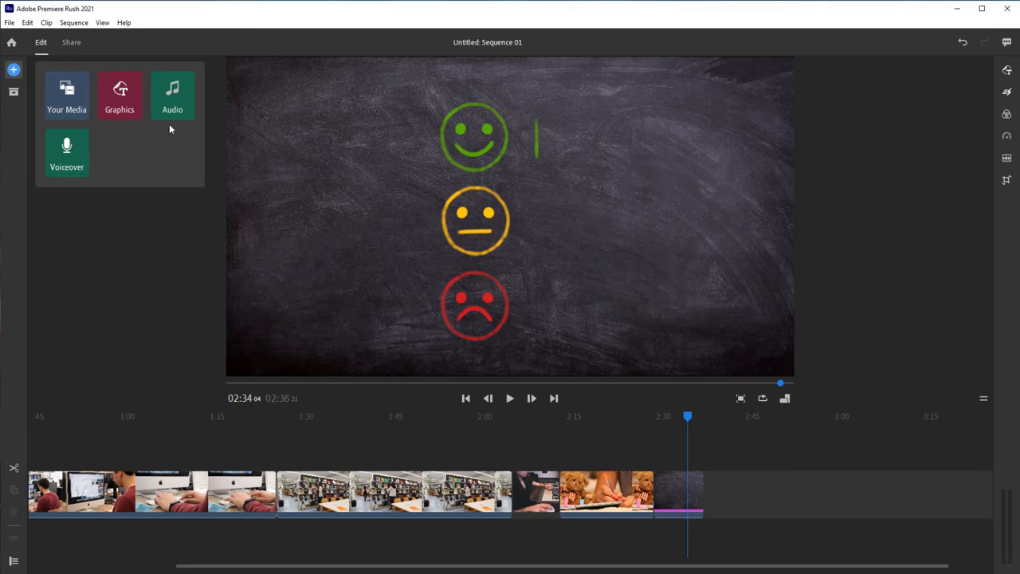
{"action": "left_click", "coordinate": [174, 100]}
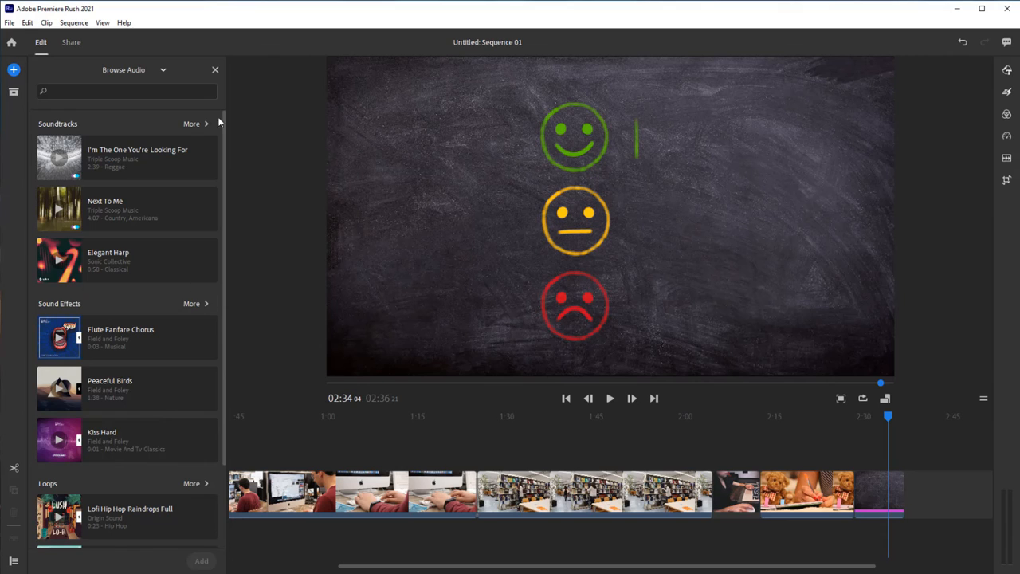
{"action": "left_click", "coordinate": [192, 123]}
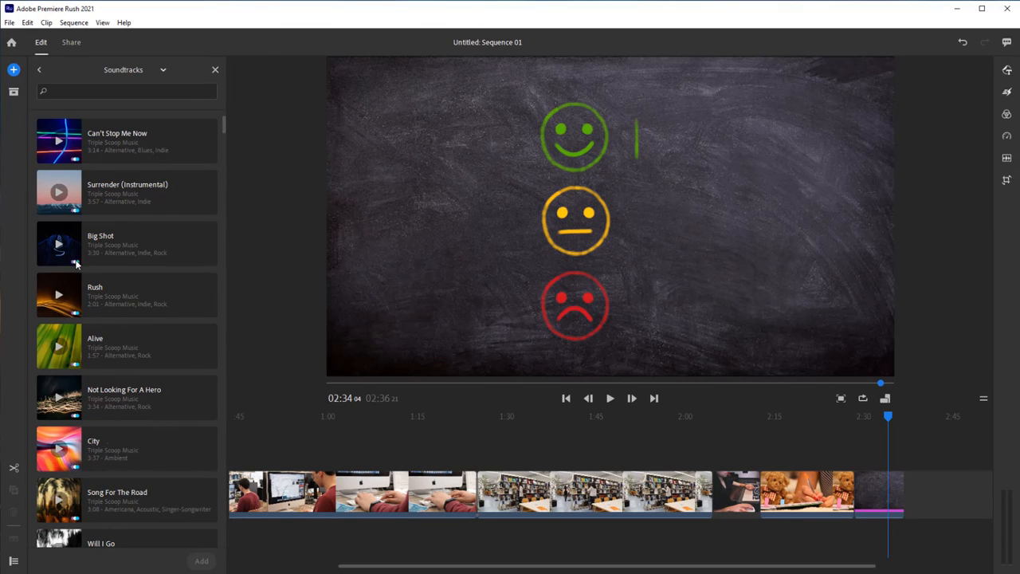
{"action": "left_click", "coordinate": [60, 348]}
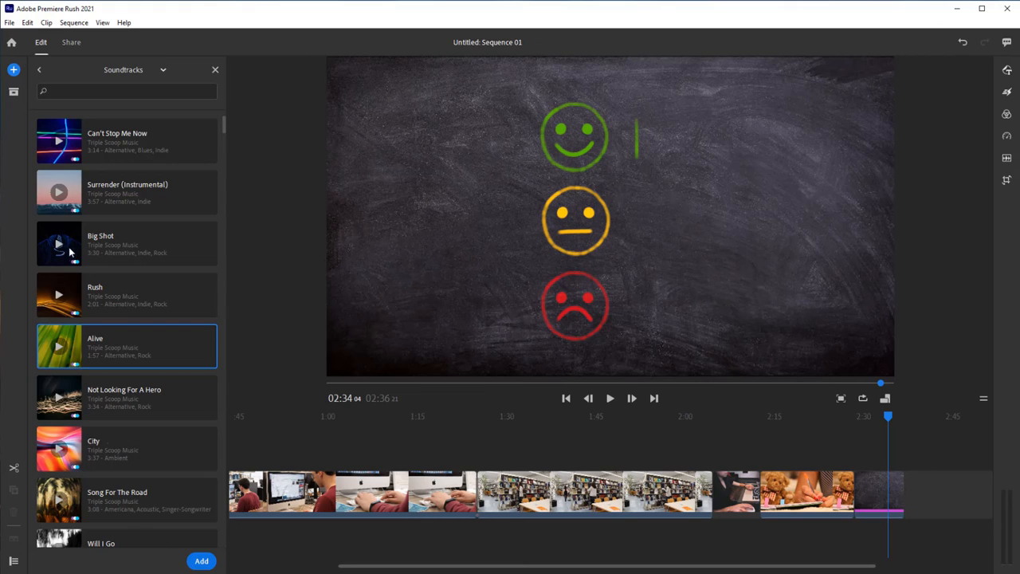
{"action": "left_click", "coordinate": [59, 245]}
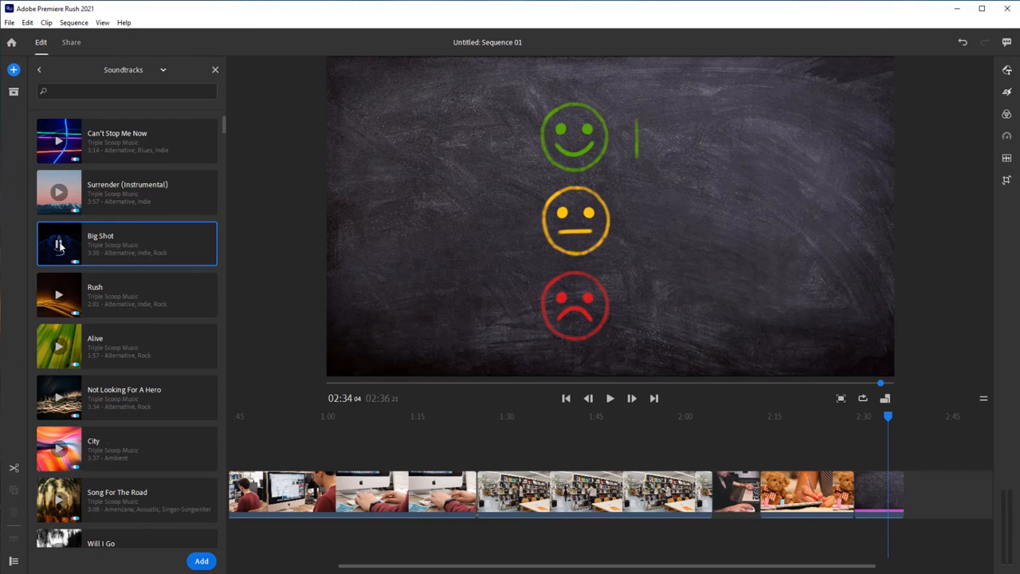
{"action": "left_click", "coordinate": [60, 245]}
Add the Big Shot soundtrack at the very start of the sequence, beneath the video clips.
{"action": "left_click_drag", "start_coordinate": [889, 416], "coordinate": [844, 416]}
{"action": "left_click_drag", "start_coordinate": [758, 434], "coordinate": [153, 426]}
{"action": "left_click", "coordinate": [198, 562]}
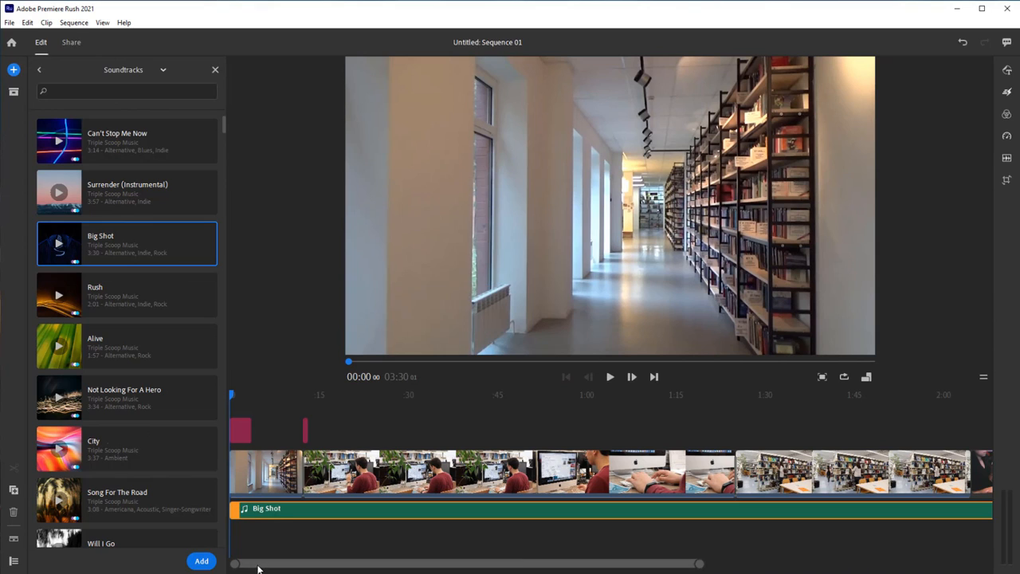
{"action": "left_click_drag", "start_coordinate": [296, 563], "coordinate": [389, 563]}
{"action": "left_click_drag", "start_coordinate": [719, 563], "coordinate": [844, 564]}
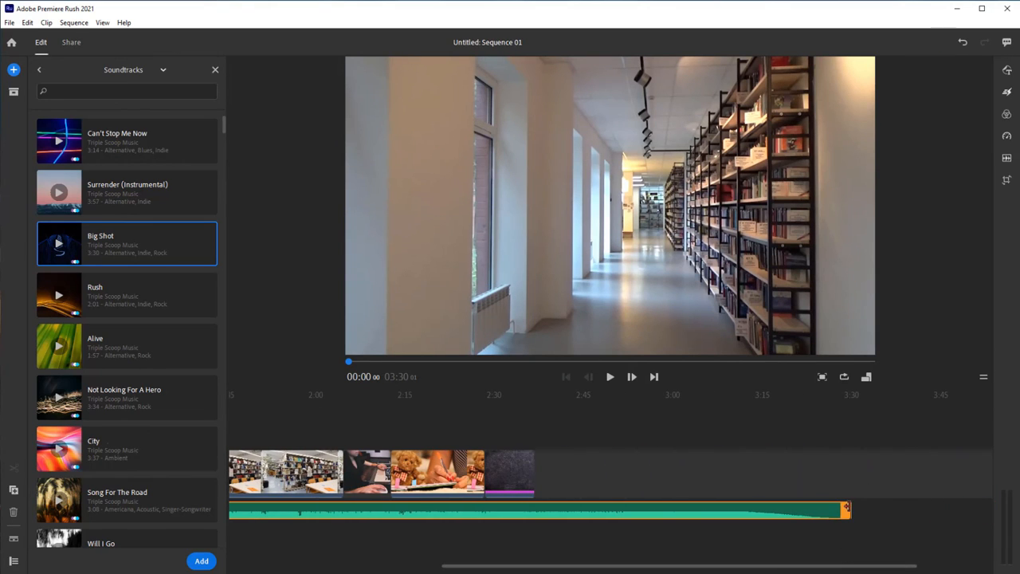
Trim the end of the Big Shot soundtrack to line up with the end of the last video clip and close the audio library.
{"action": "left_click_drag", "start_coordinate": [845, 509], "coordinate": [533, 506]}
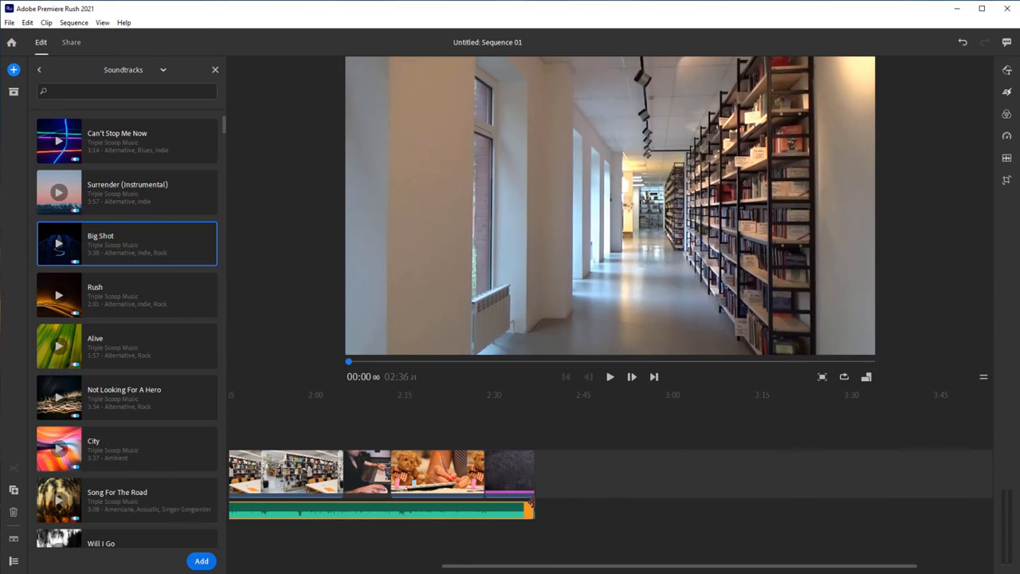
{"action": "left_click", "coordinate": [214, 71]}
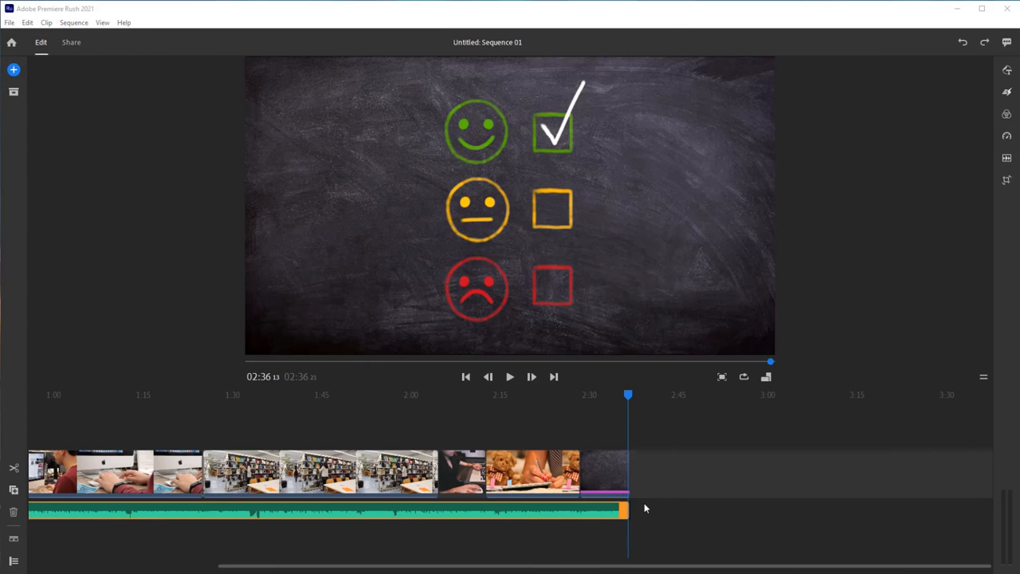
Apply a Dissolve transition to the end of the soundtrack and set its duration to 1.12 sec.
{"action": "left_click", "coordinate": [1007, 92]}
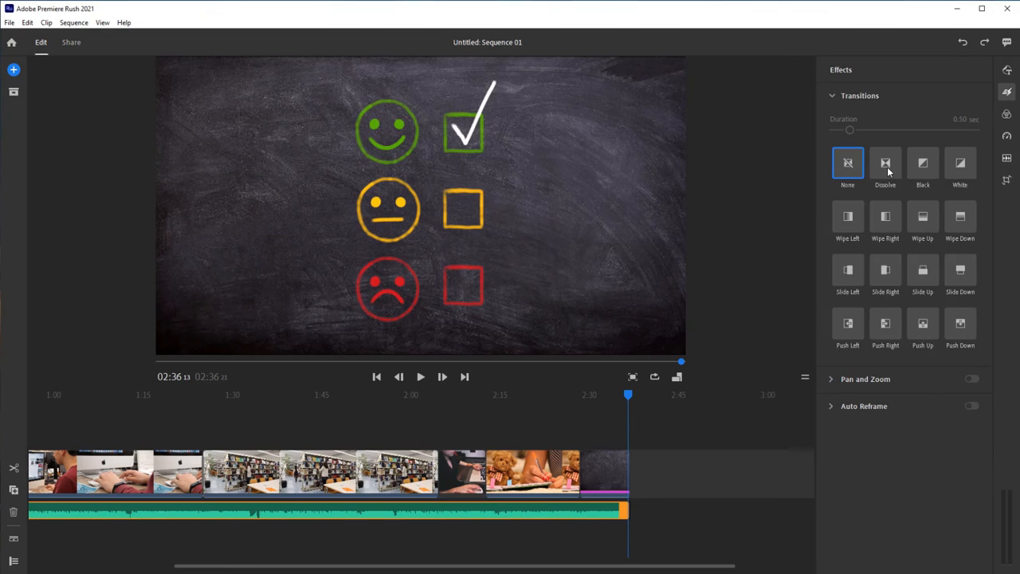
{"action": "left_click", "coordinate": [888, 169]}
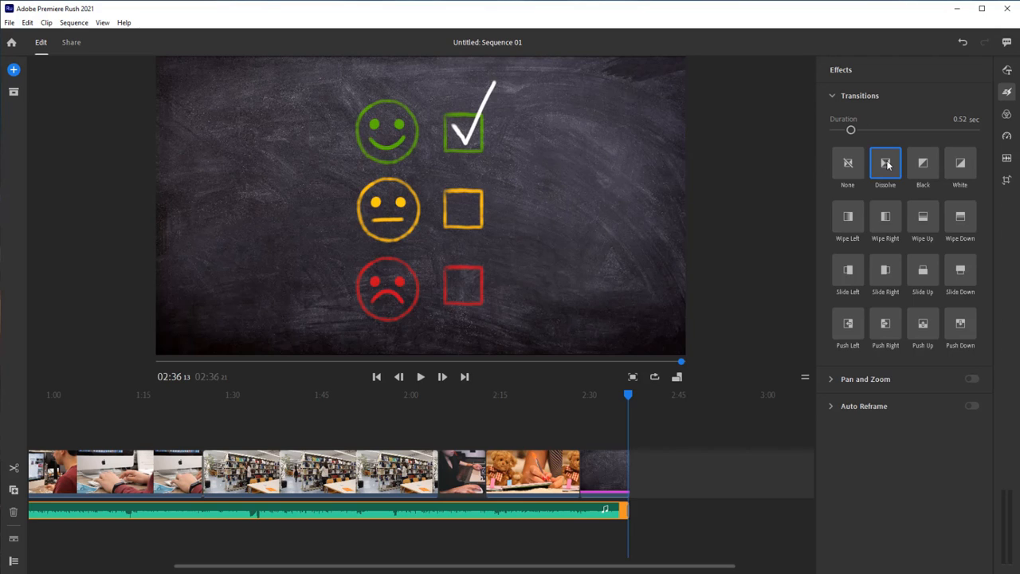
{"action": "left_click", "coordinate": [628, 397]}
{"action": "left_click_drag", "start_coordinate": [628, 399], "coordinate": [631, 401]}
{"action": "left_click_drag", "start_coordinate": [851, 132], "coordinate": [882, 131]}
Play back the last seconds of the sequence to check the soundtrack's ending, and close the transition settings.
{"action": "left_click_drag", "start_coordinate": [629, 396], "coordinate": [615, 399]}
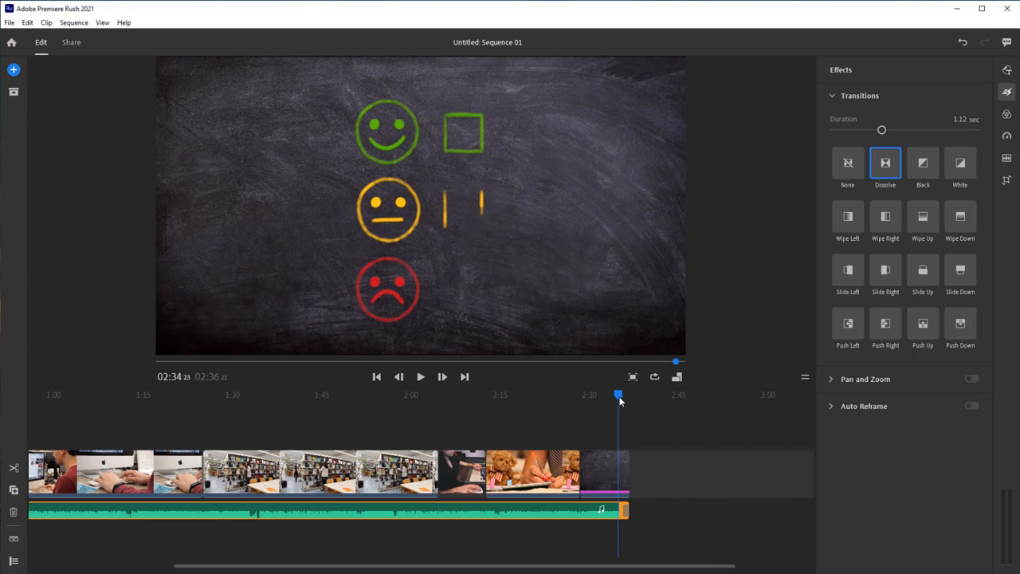
{"action": "key", "text": "space"}
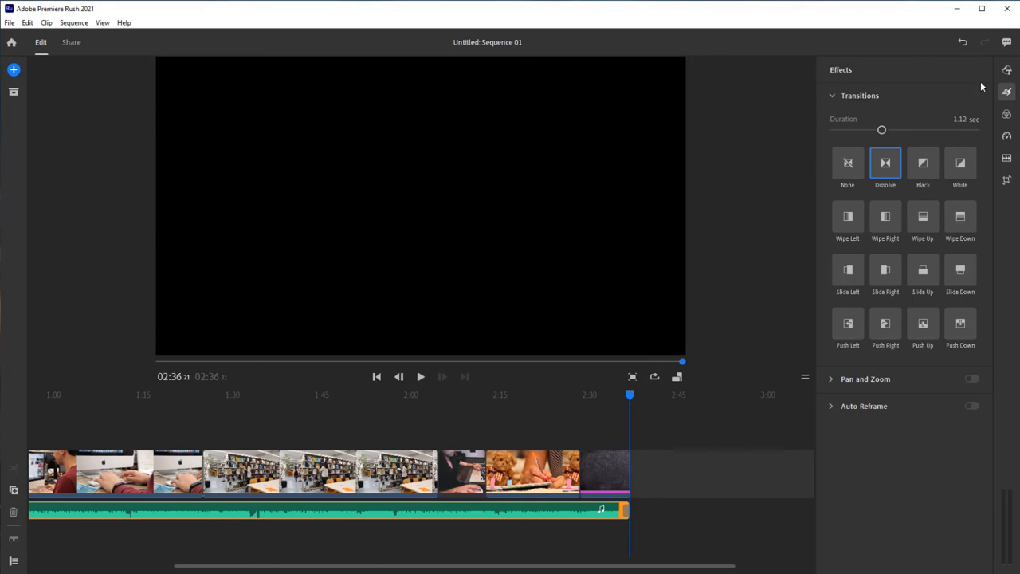
{"action": "left_click", "coordinate": [1008, 92]}
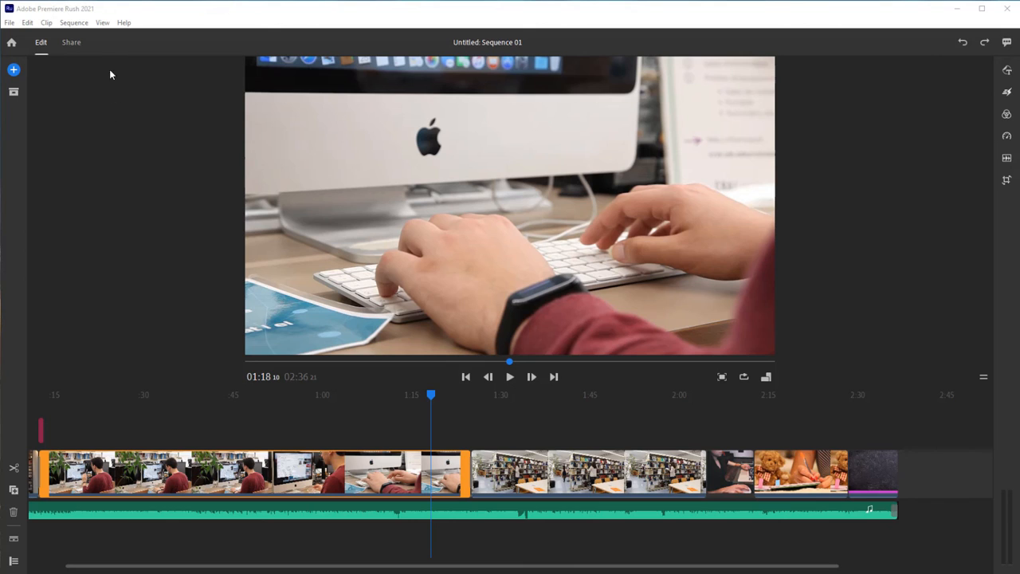
Export the sequence to the local destination with the file name Library promo.
{"action": "left_click", "coordinate": [75, 43]}
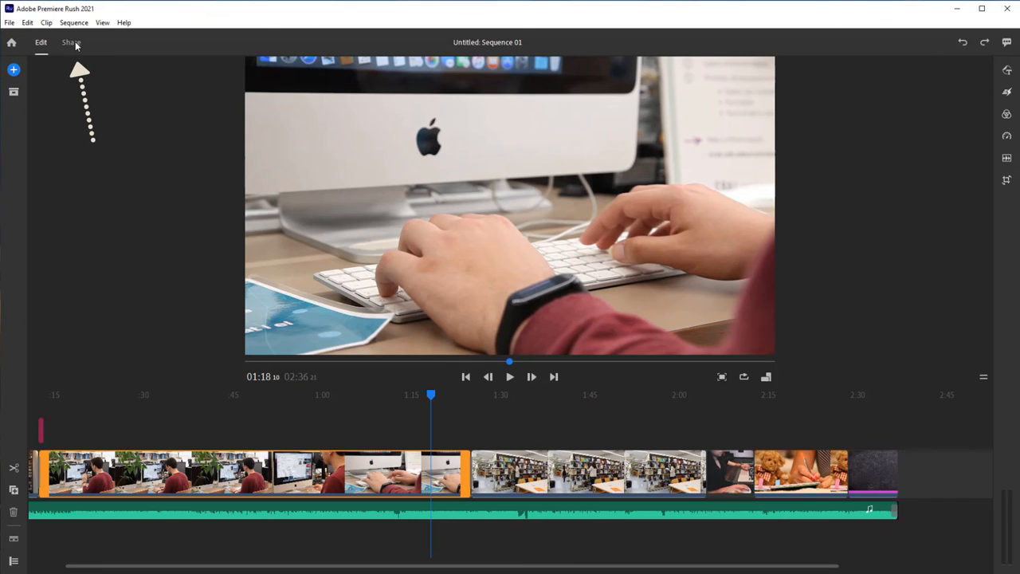
{"action": "left_click", "coordinate": [76, 43]}
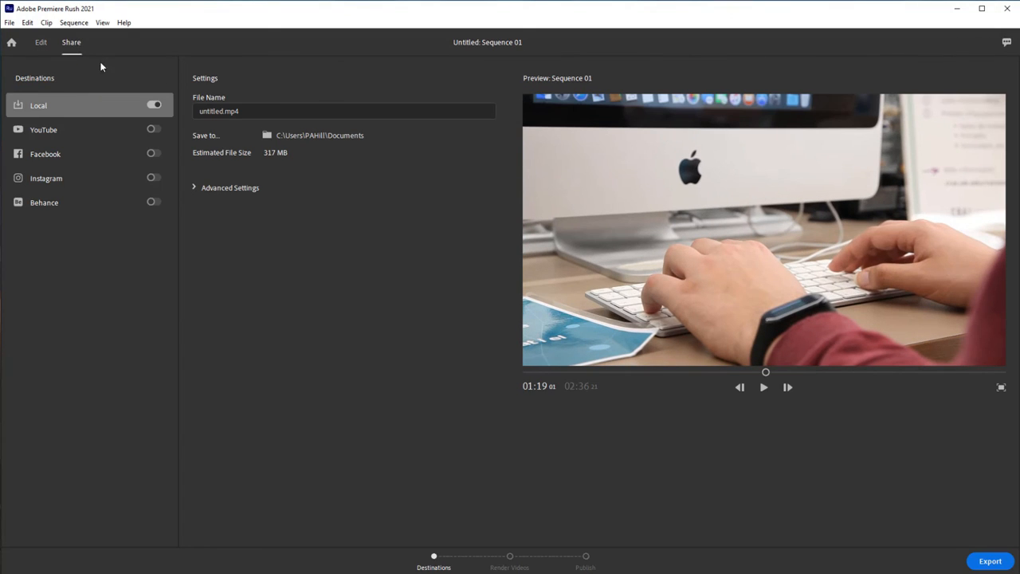
{"action": "left_click", "coordinate": [223, 111]}
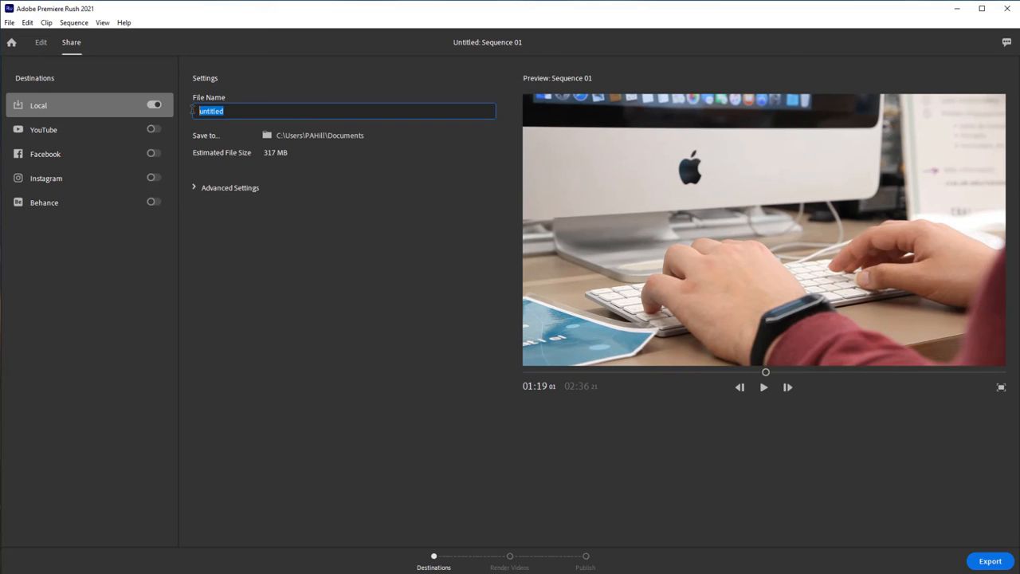
{"action": "type", "text": "Library prm"}
{"action": "key", "text": "BackSpace"}
{"action": "type", "text": "omo"}
{"action": "key", "text": "Return"}
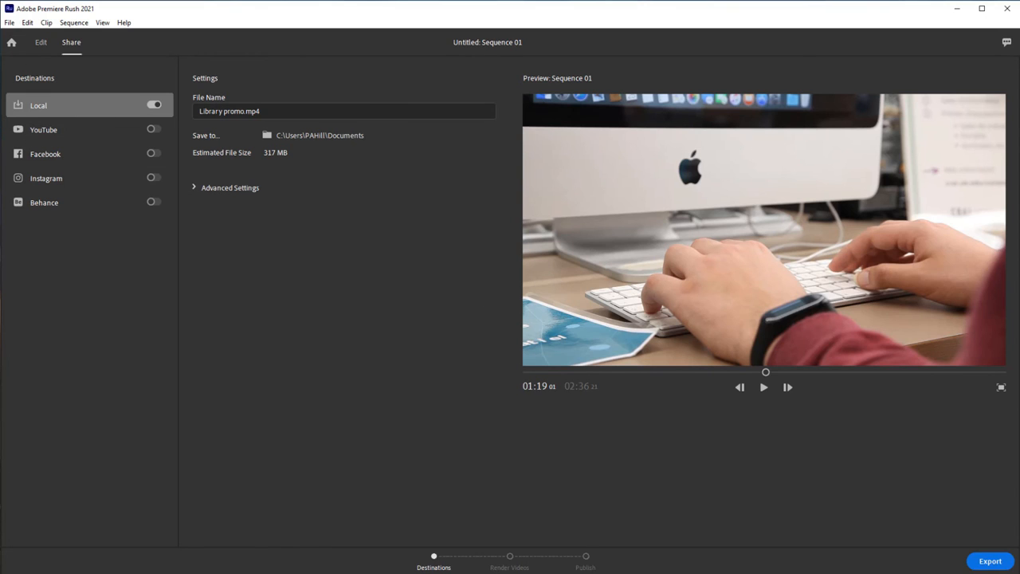
{"action": "left_click", "coordinate": [987, 562]}
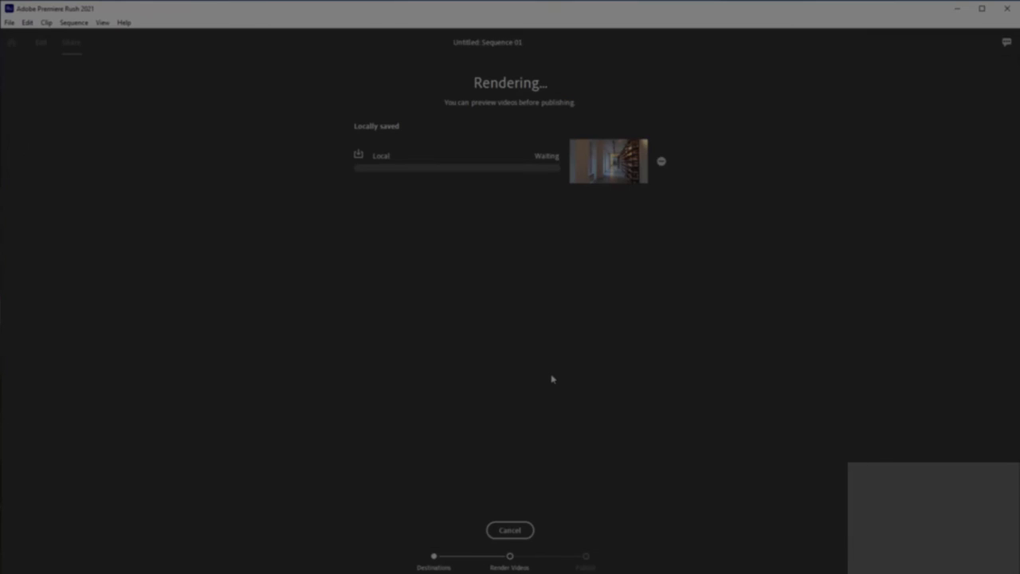